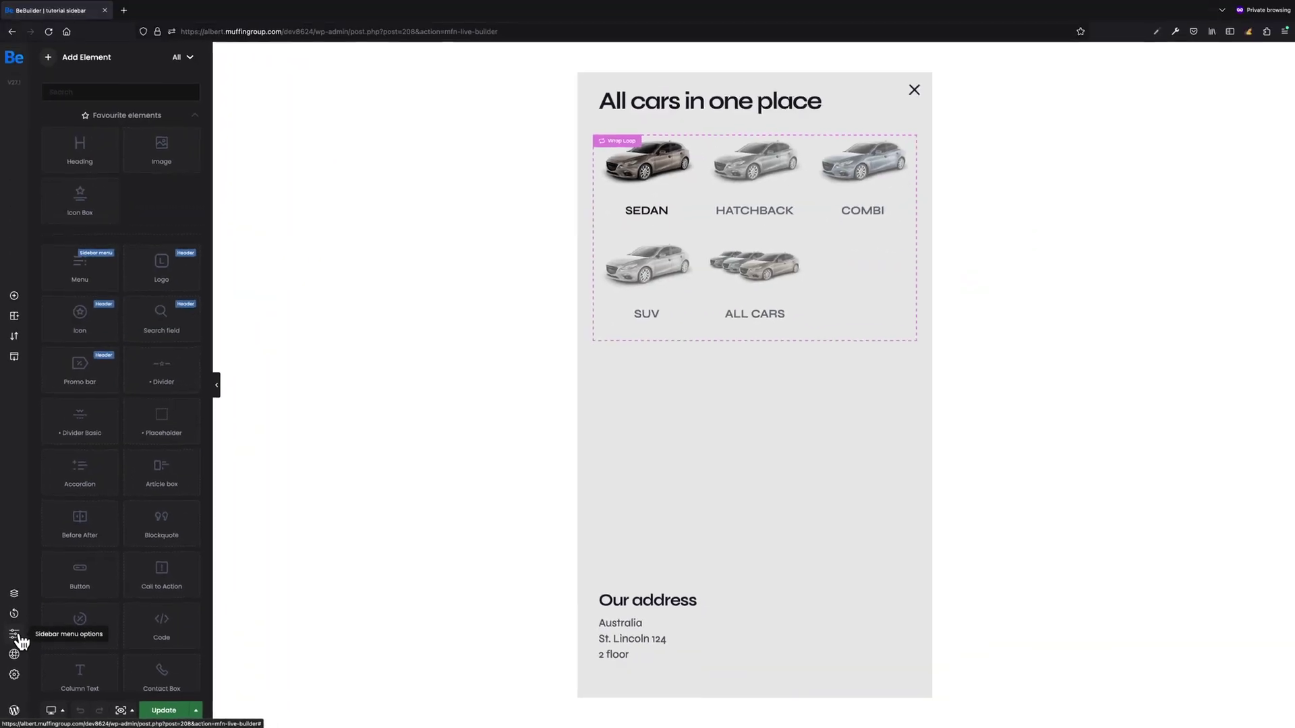
- Leave the sidebar's visibility on On click and preview the live site in a new tab
click(21, 640)
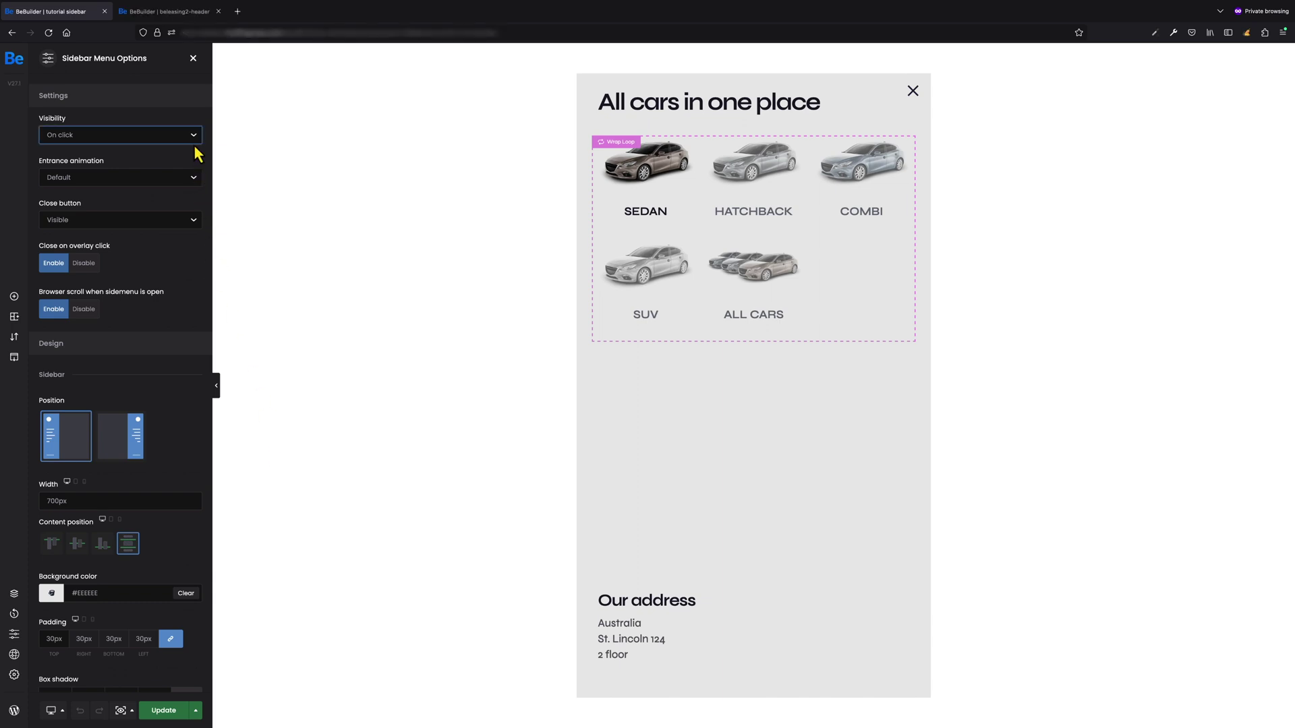
click(195, 139)
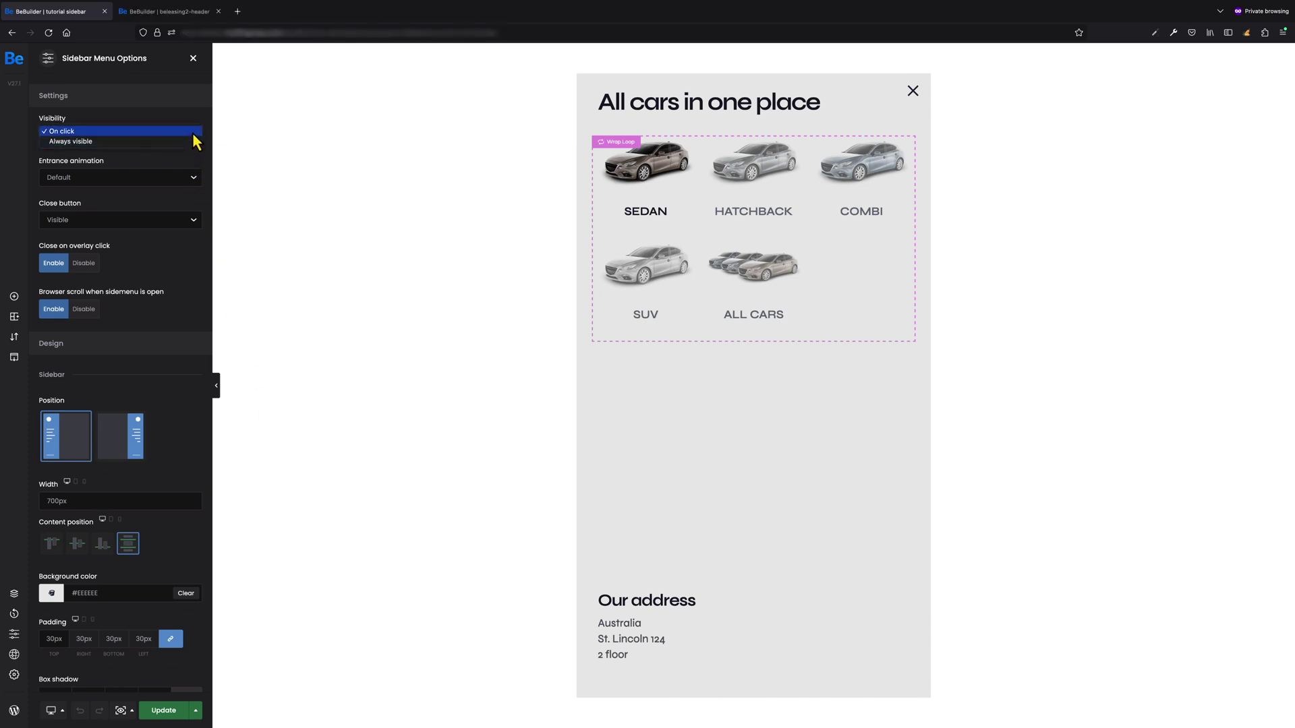
click(193, 133)
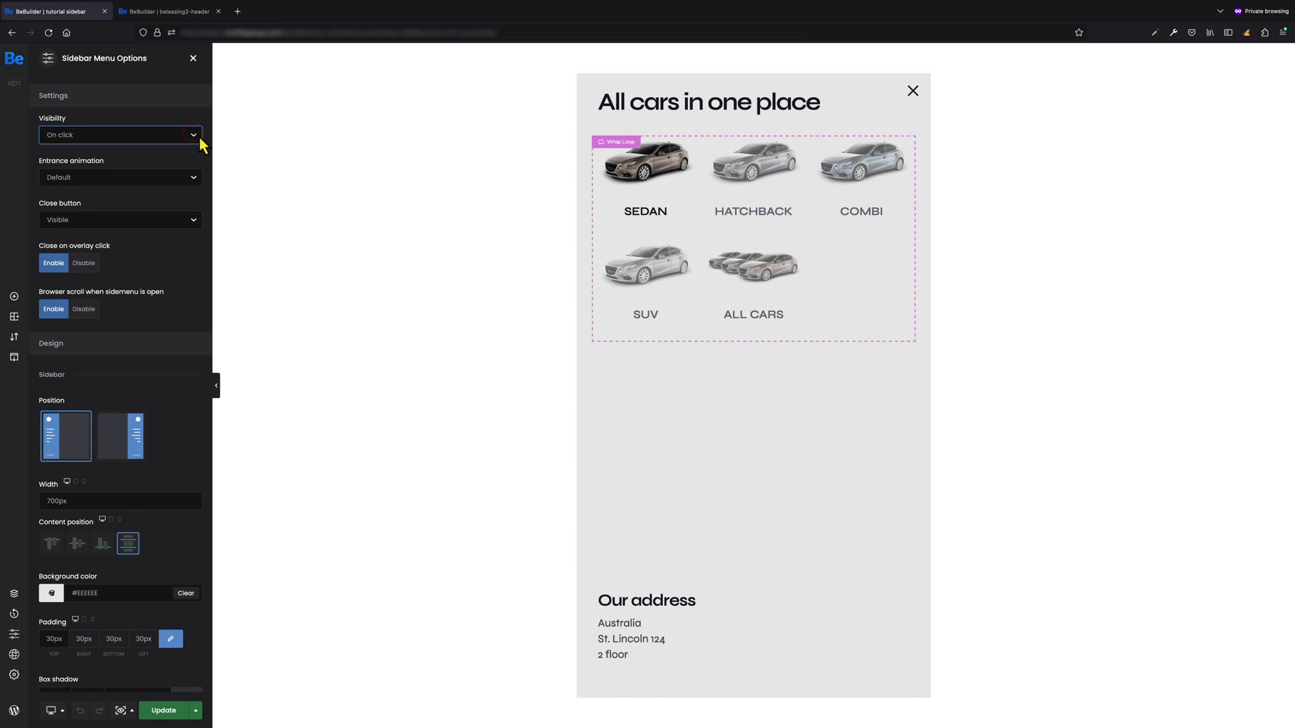
click(131, 710)
click(87, 673)
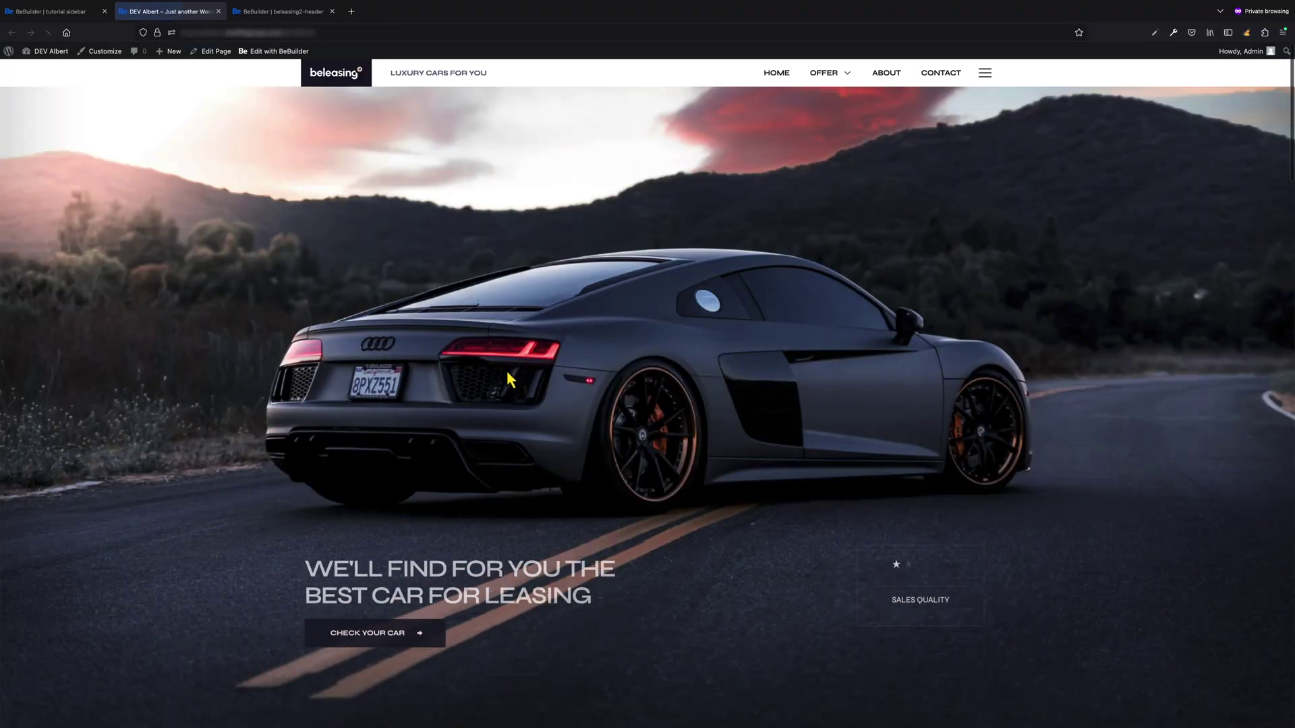
- Open the car sidebar from the live site's burger icon, close it, and return to the header editor
click(988, 73)
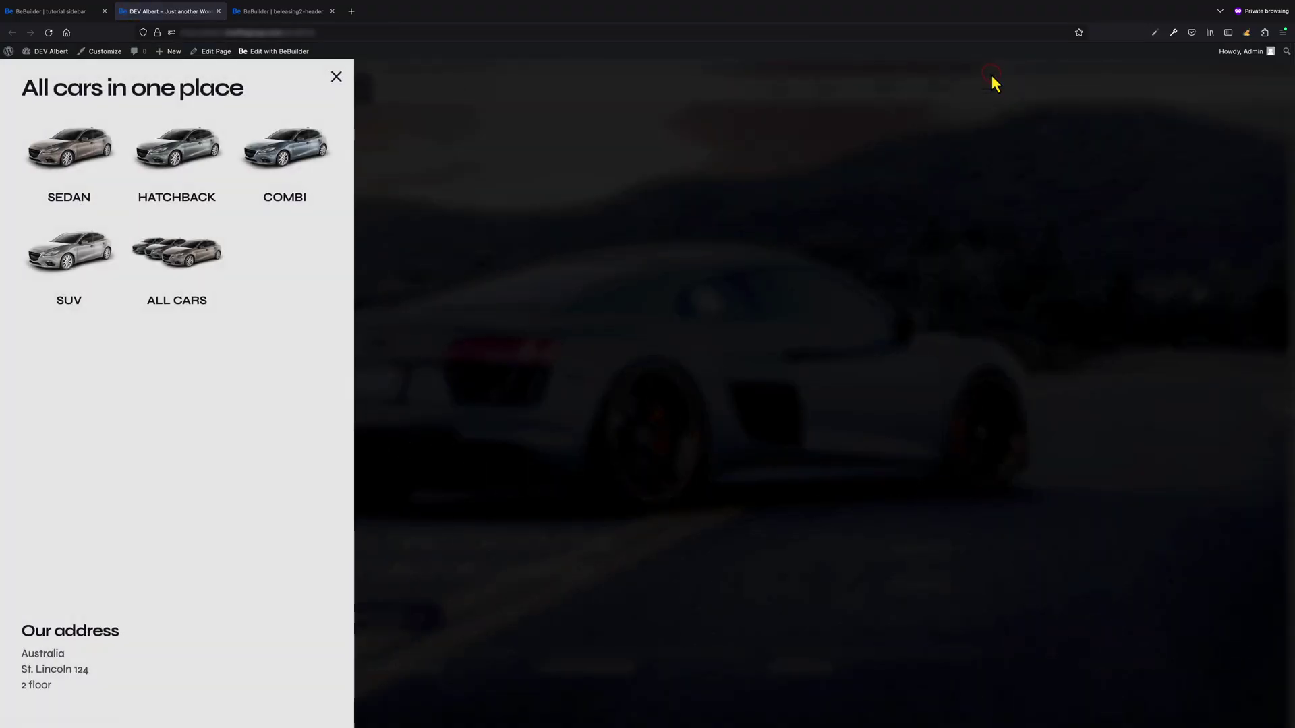
click(335, 76)
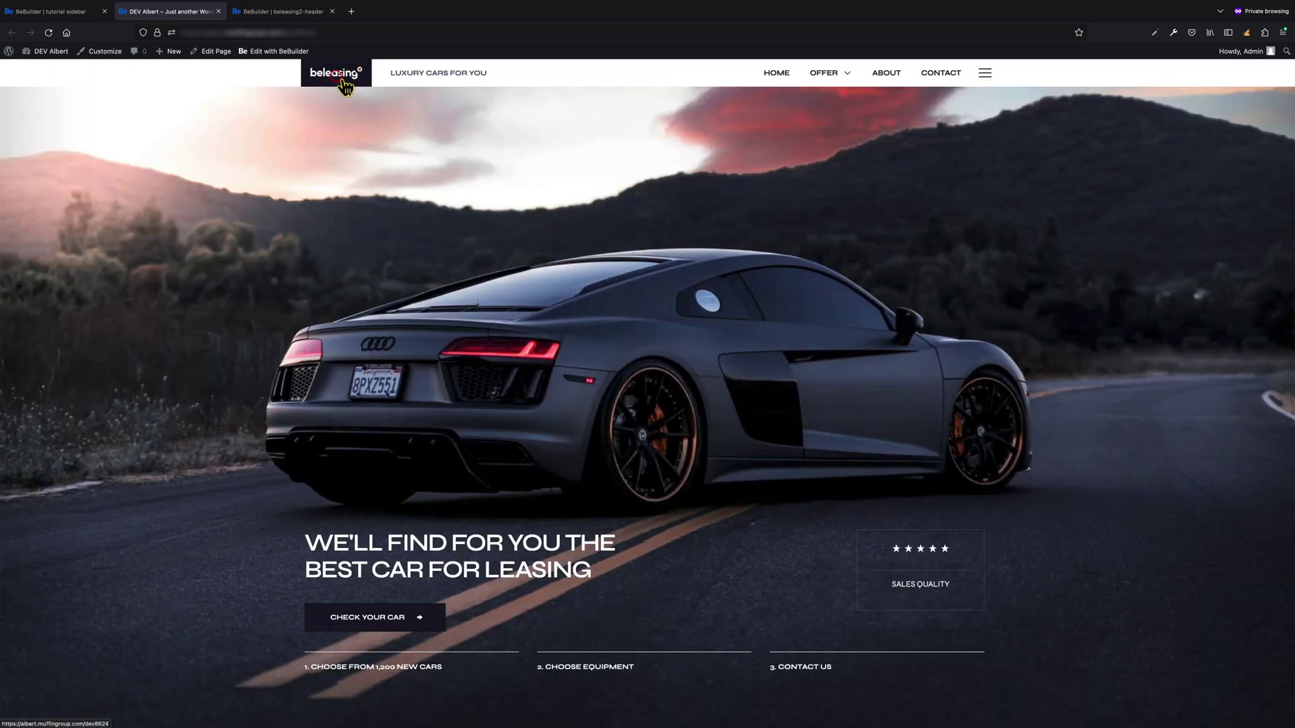
click(290, 11)
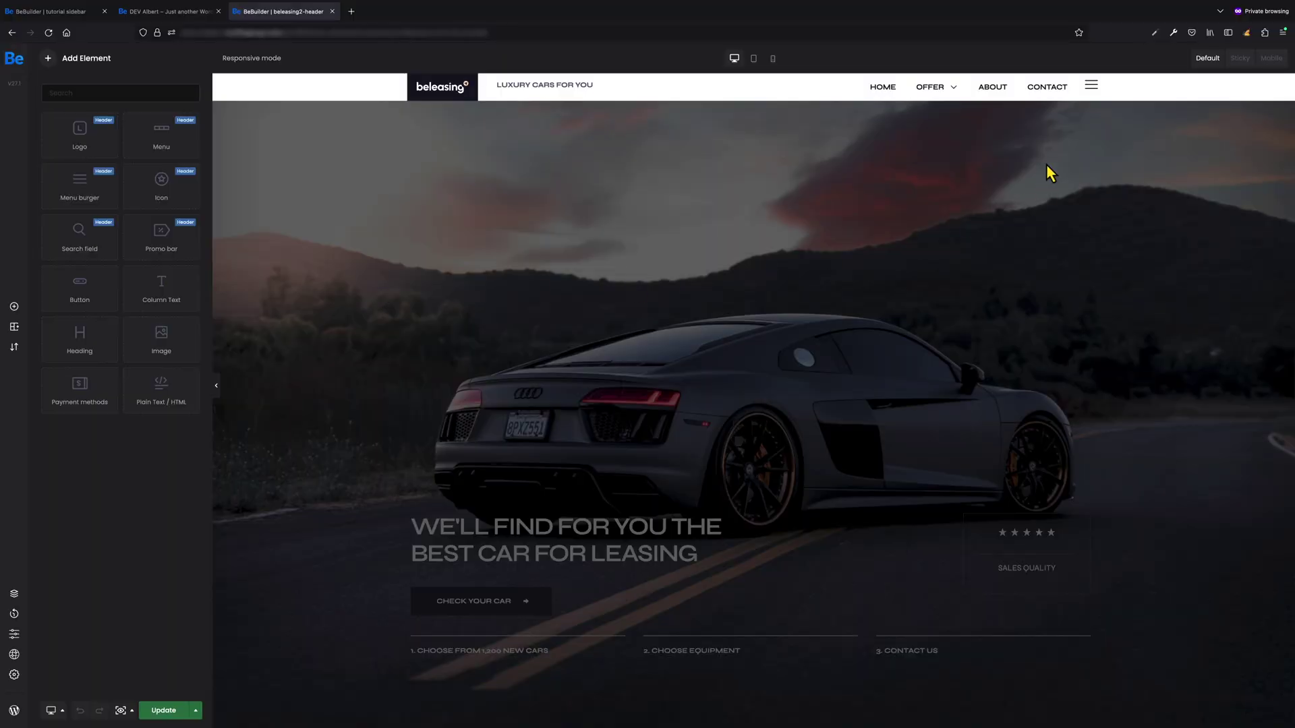
- Set the header Menu Burger to open the tutorial sidebar, then return to the sidebar editor
click(1103, 87)
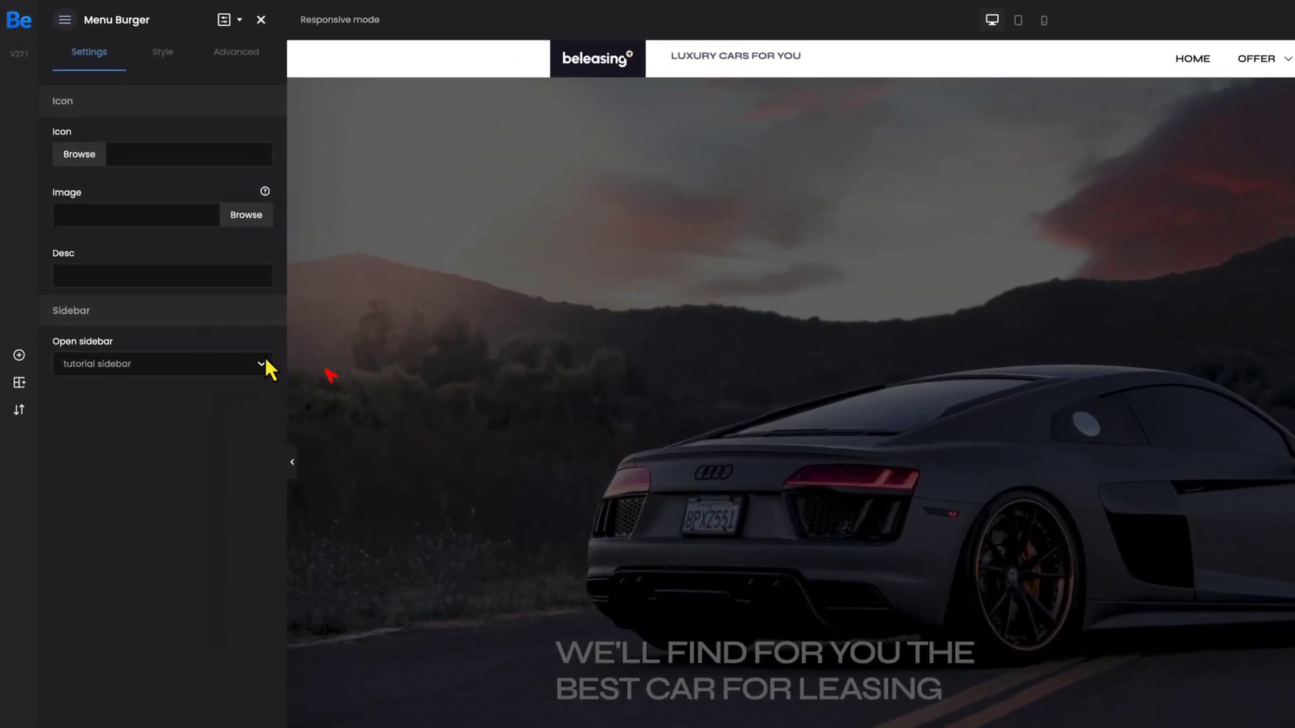
click(194, 314)
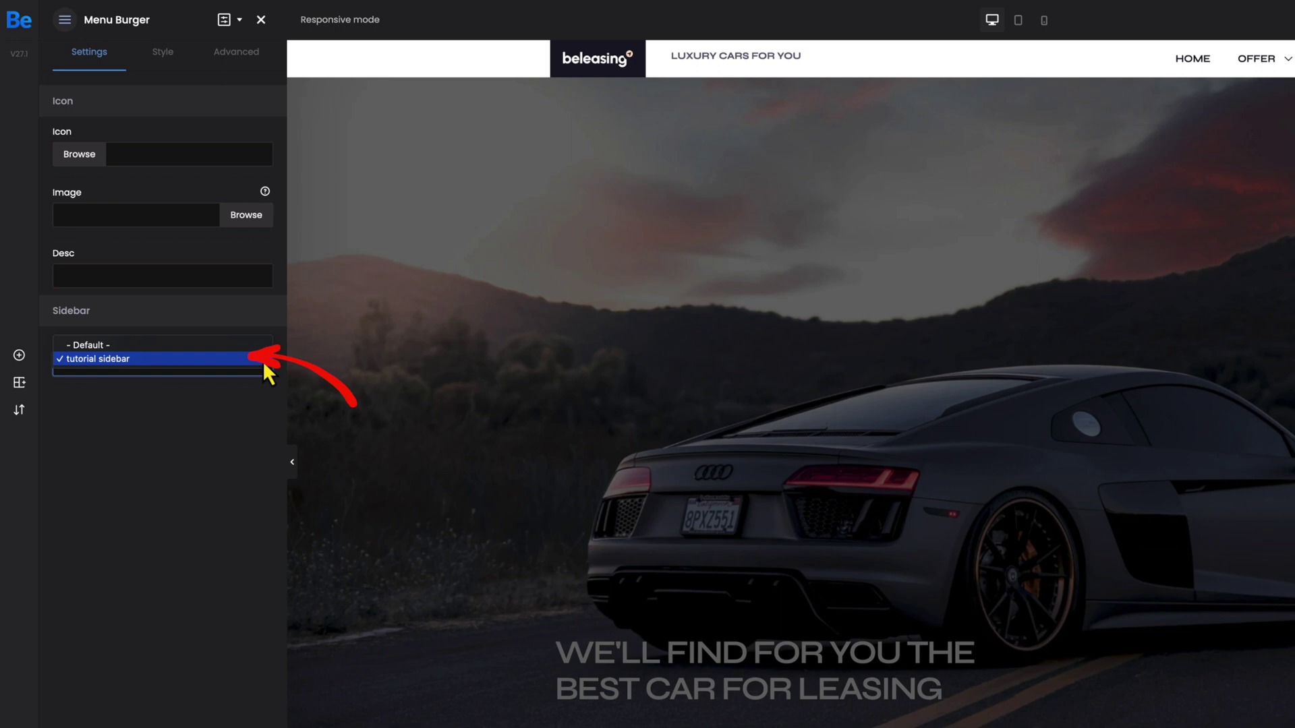
click(259, 456)
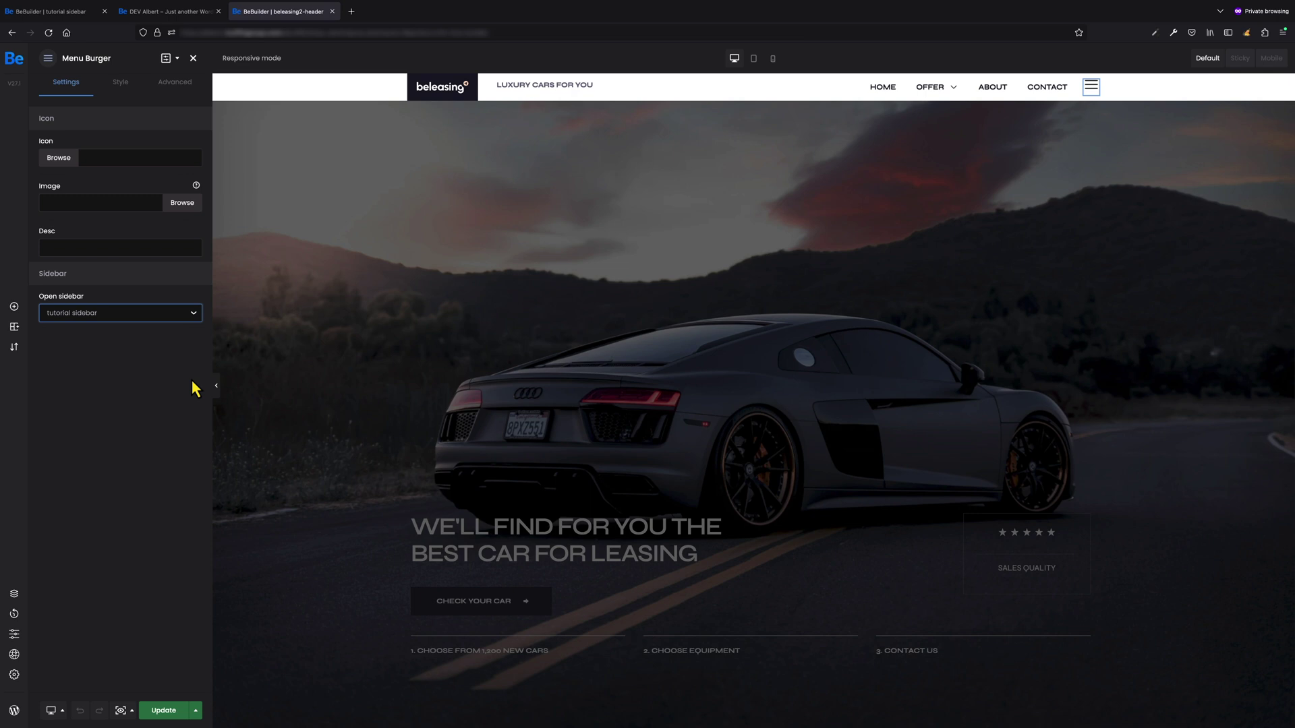
click(42, 14)
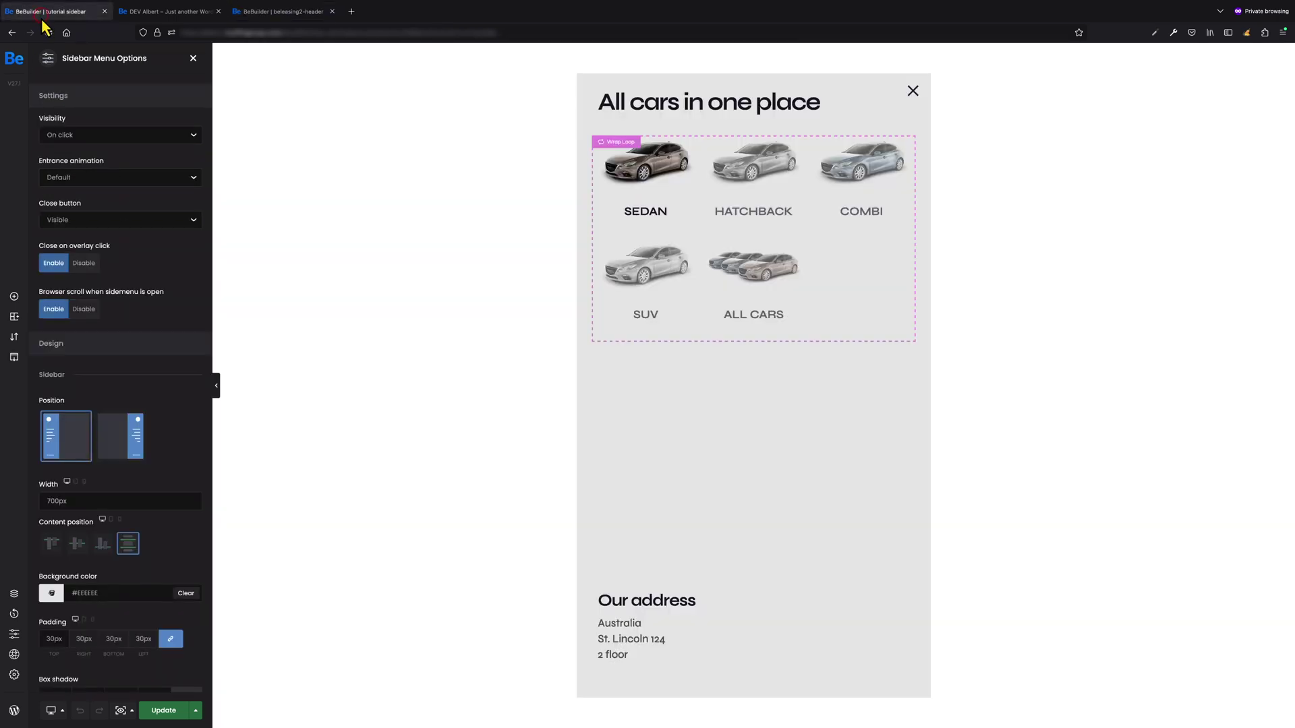
- Switch the tutorial sidebar's visibility to Always visible, save with Update, and view the page
click(169, 135)
click(163, 140)
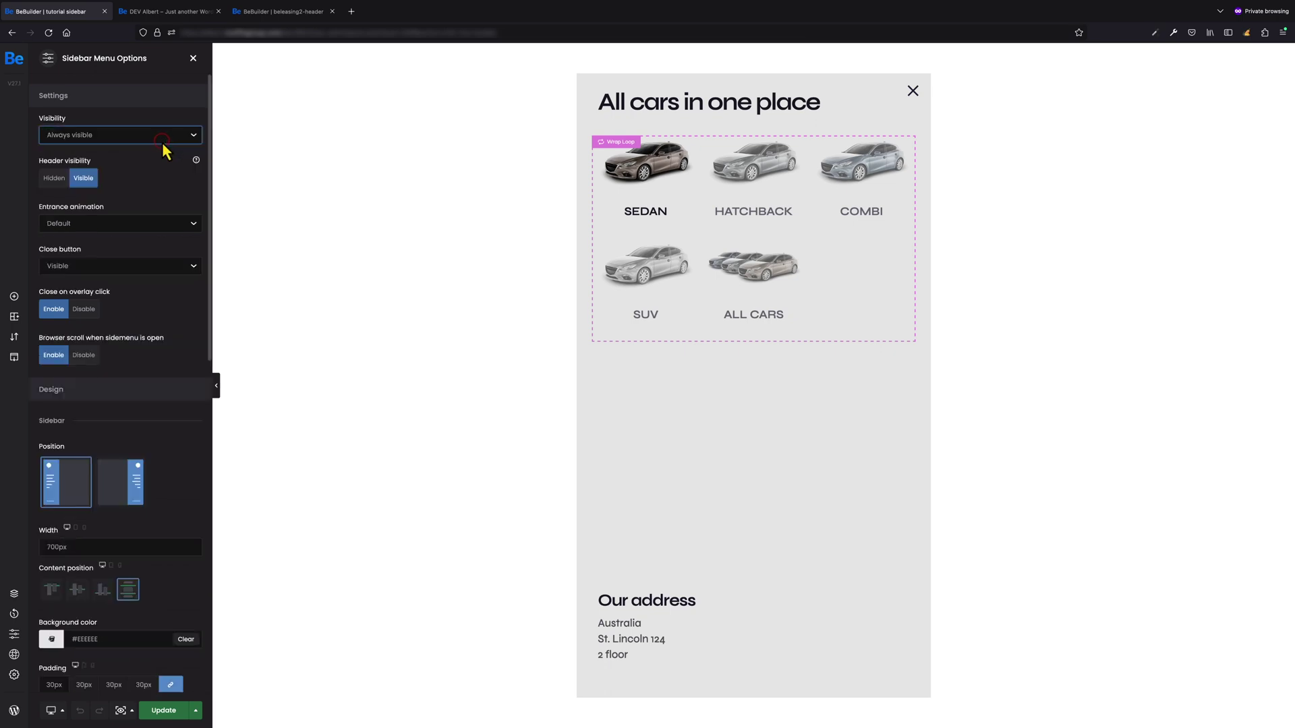
click(166, 711)
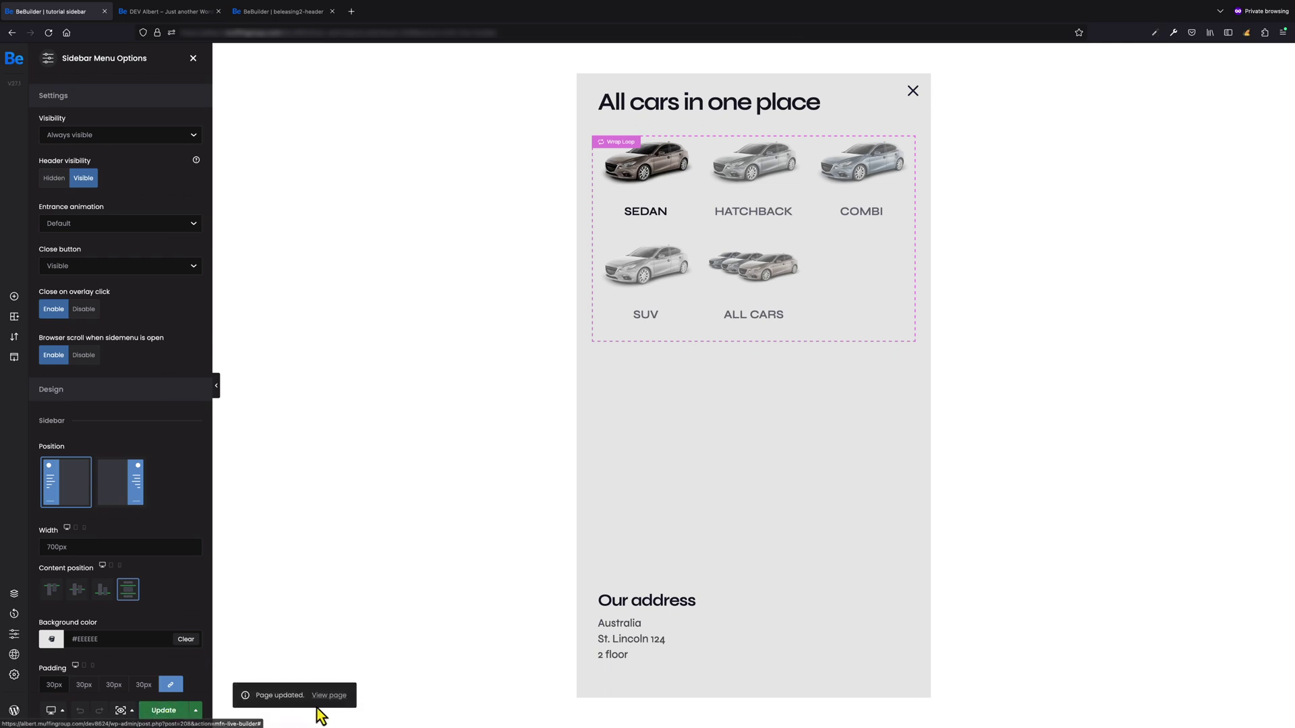
click(323, 693)
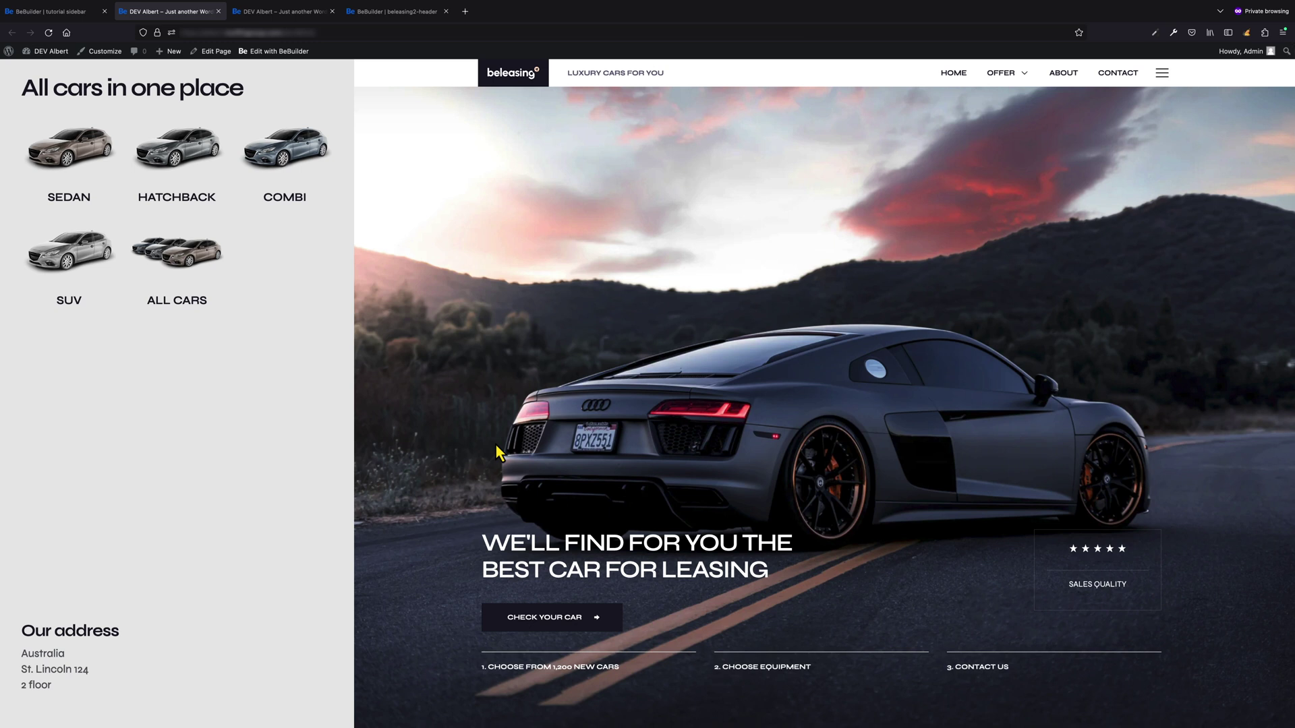
- Close the old preview, set Header visibility to Hidden, save, and open a new preview
scroll(497, 452, down, 10)
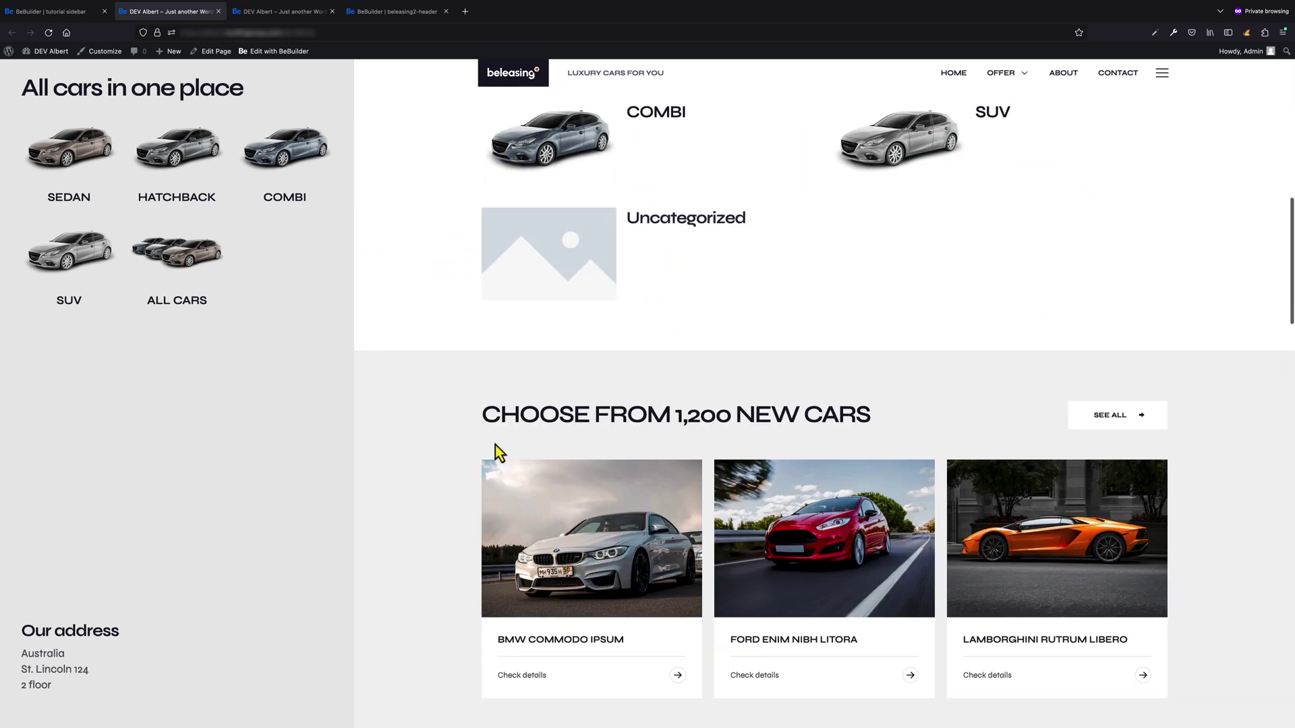
scroll(497, 452, up, 10)
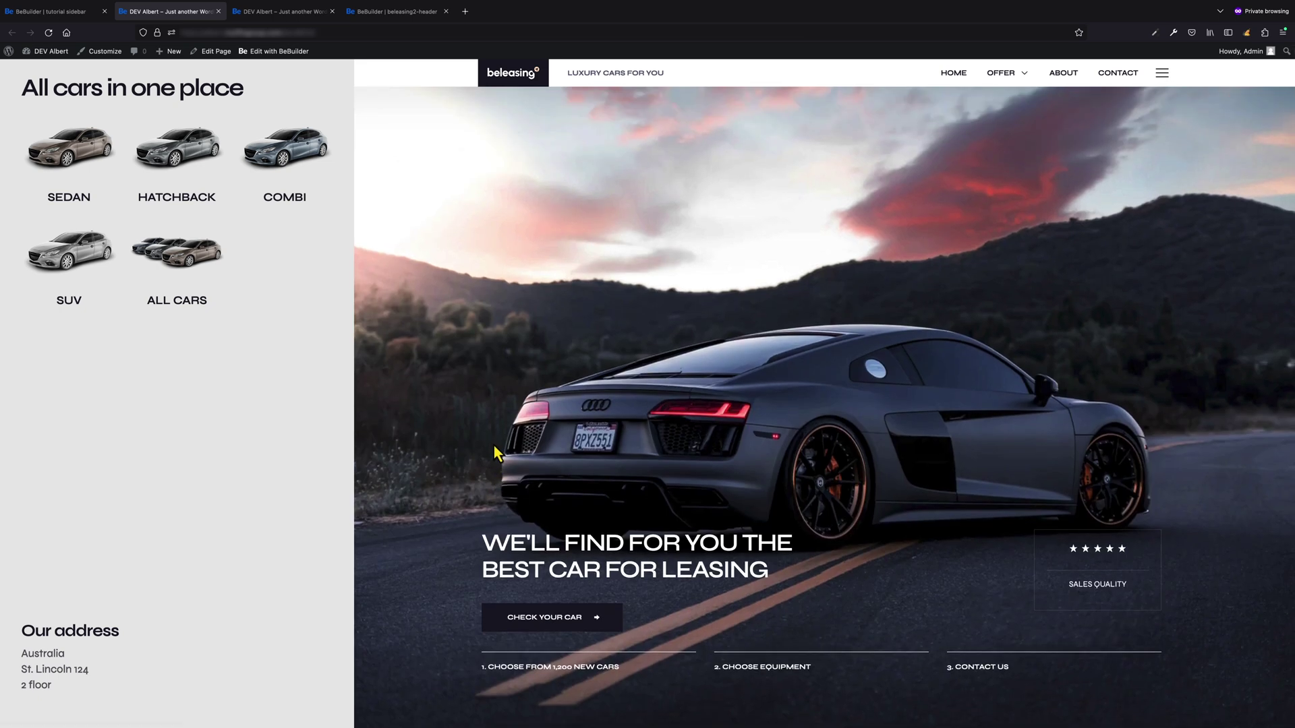
key(ctrl+w)
click(47, 11)
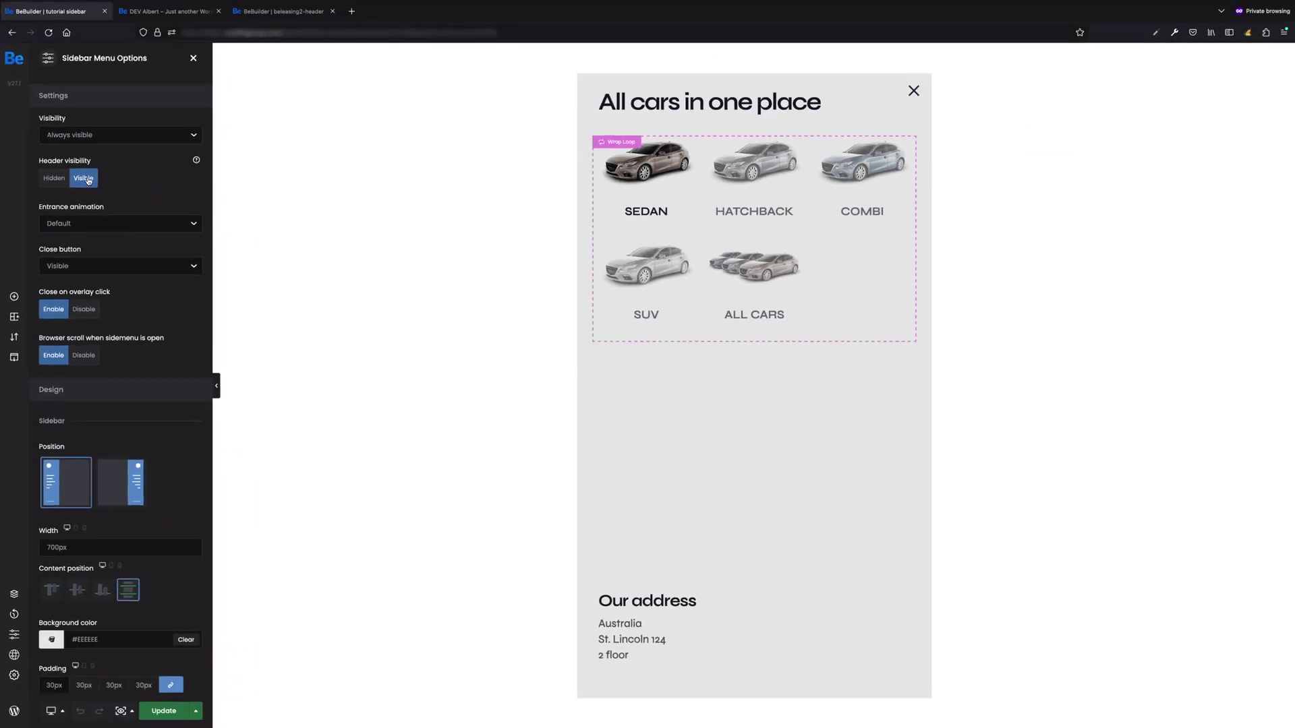
click(73, 181)
click(163, 710)
click(327, 695)
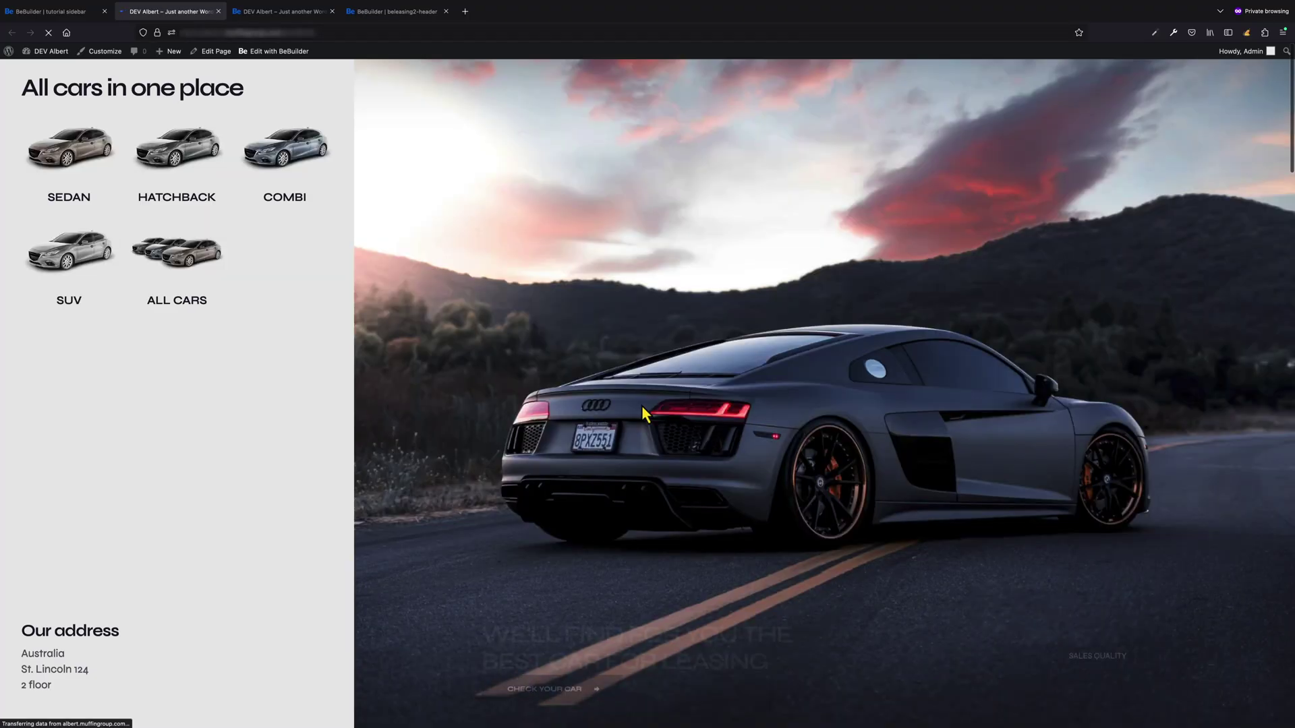
- Switch between the previews to compare the page with and without the header
click(278, 16)
click(196, 16)
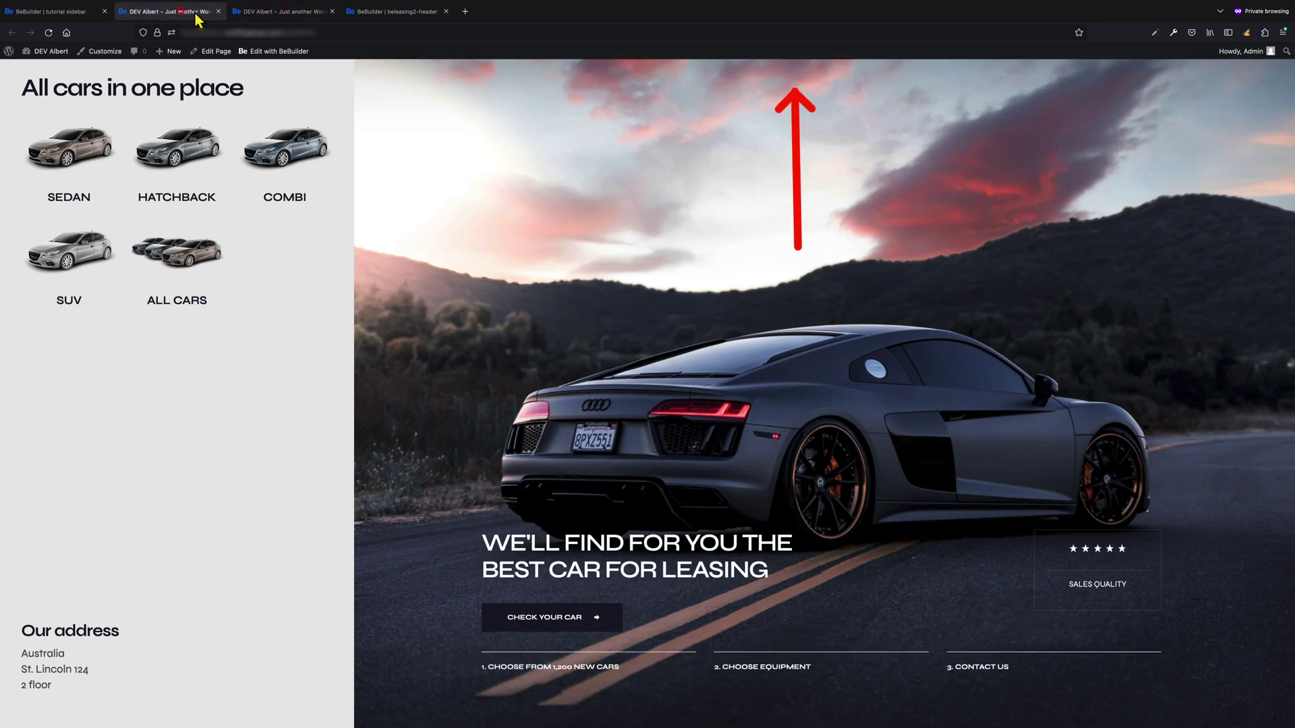
click(274, 15)
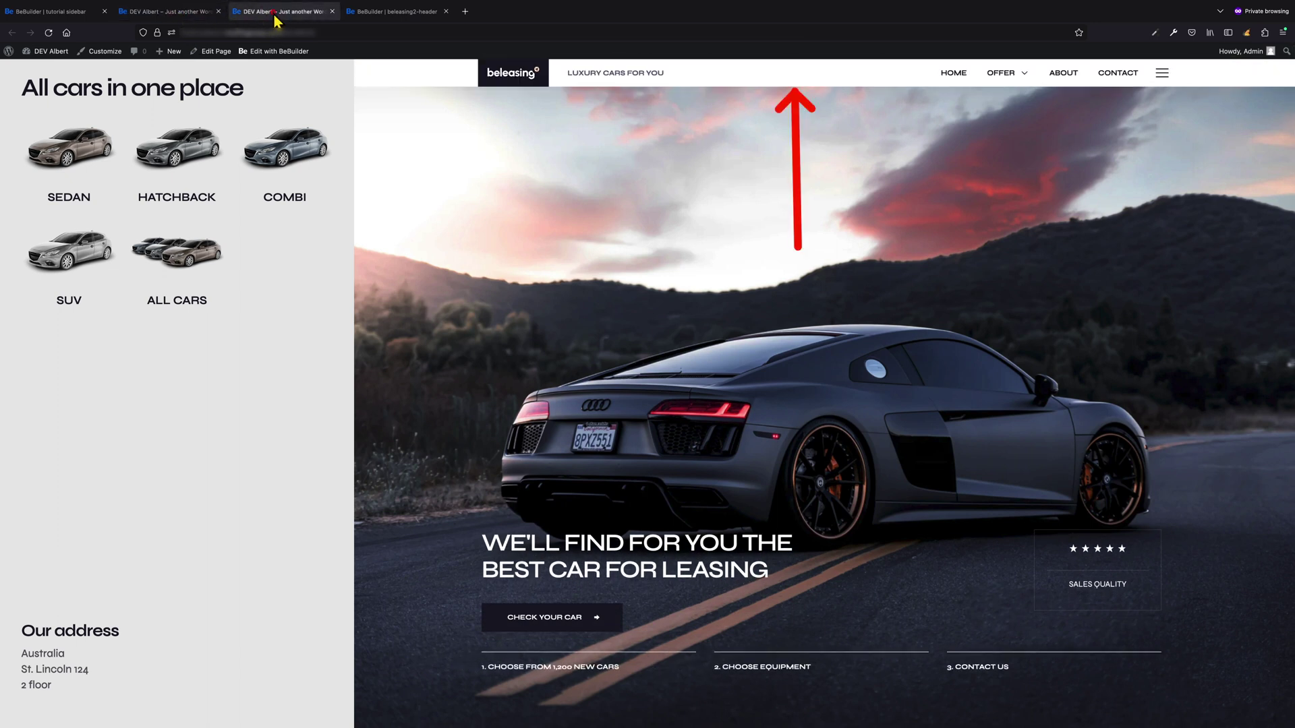
click(191, 17)
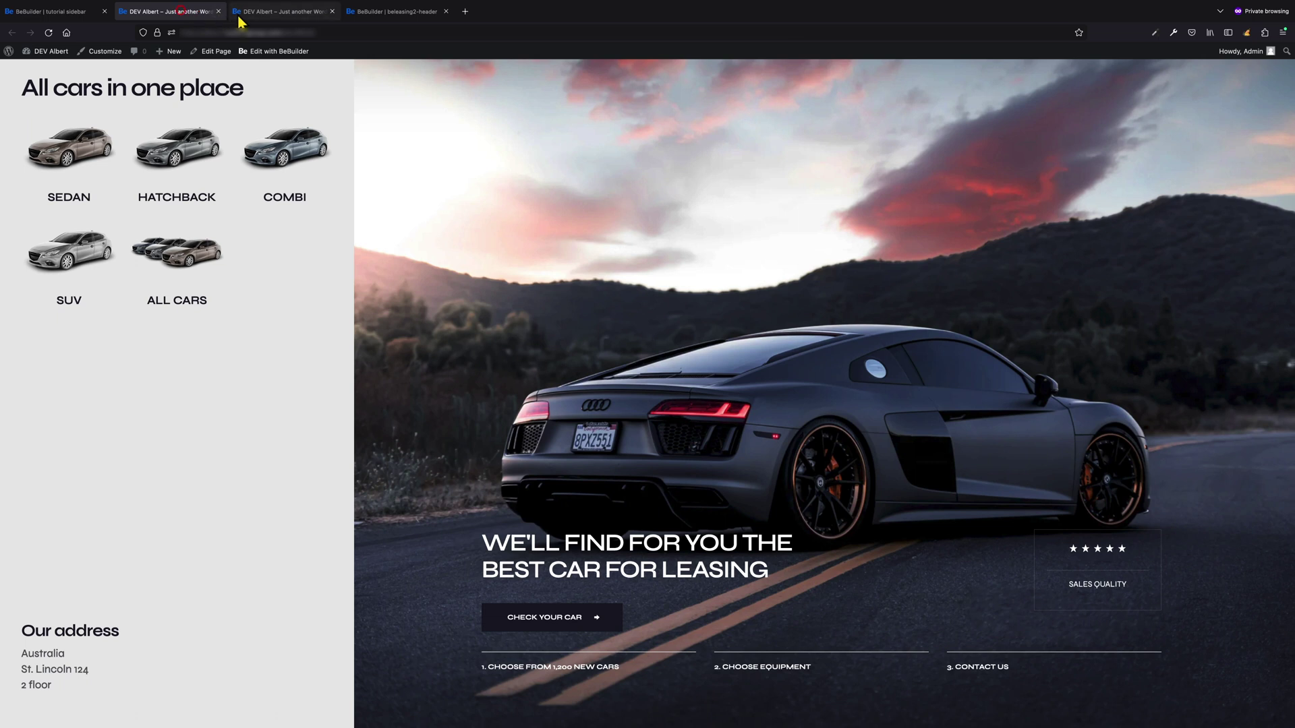
click(274, 20)
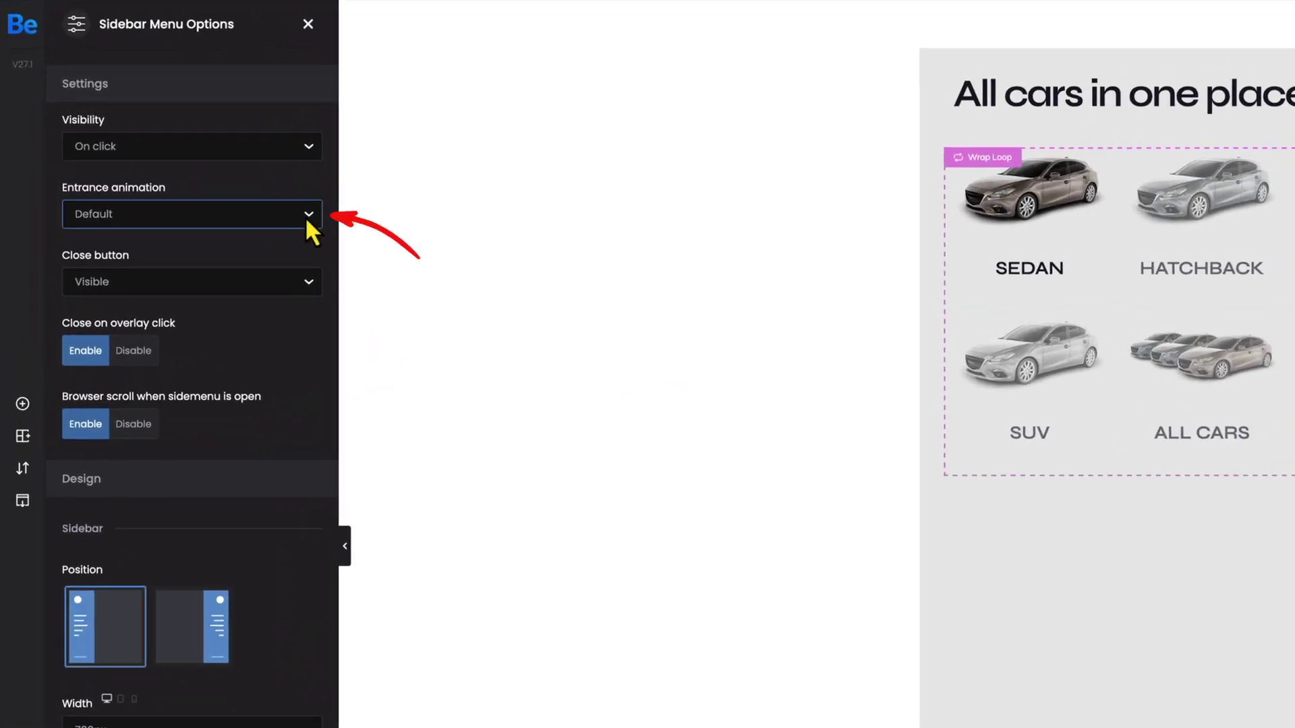
- Leave the entrance animation at Default, save the sidebar with Update, and view the page
click(306, 220)
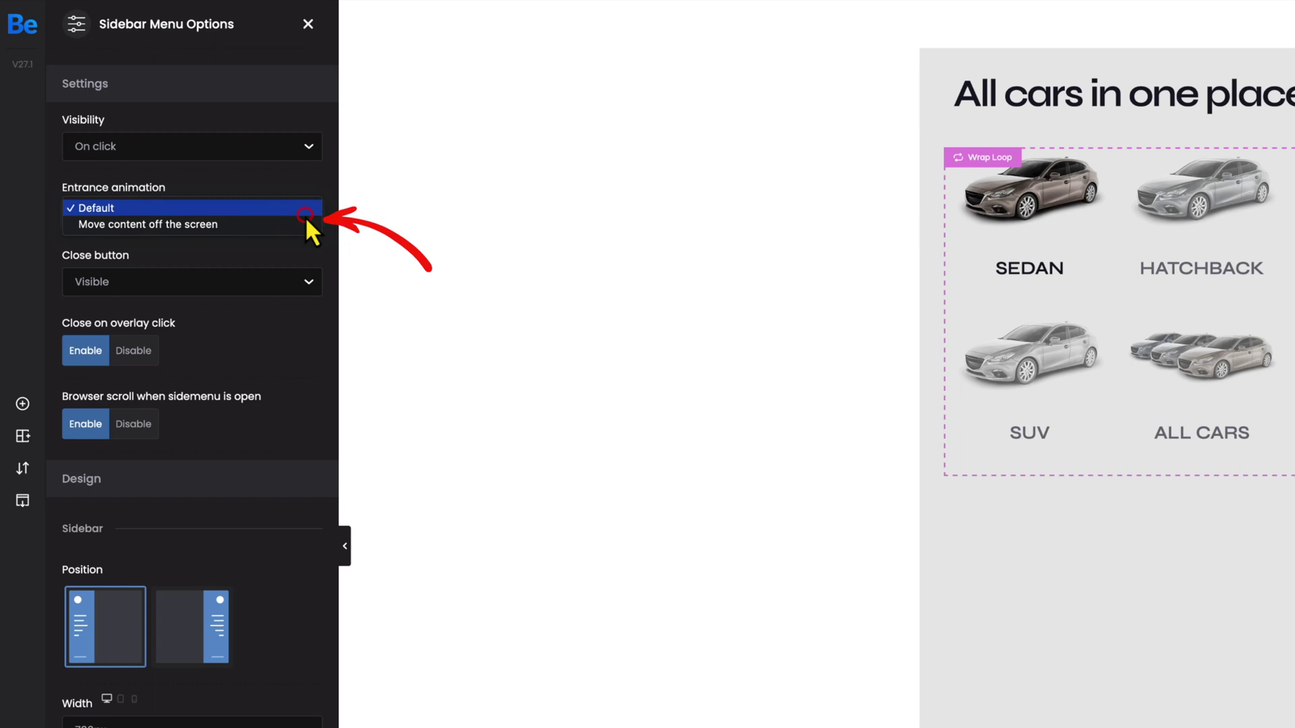
click(310, 213)
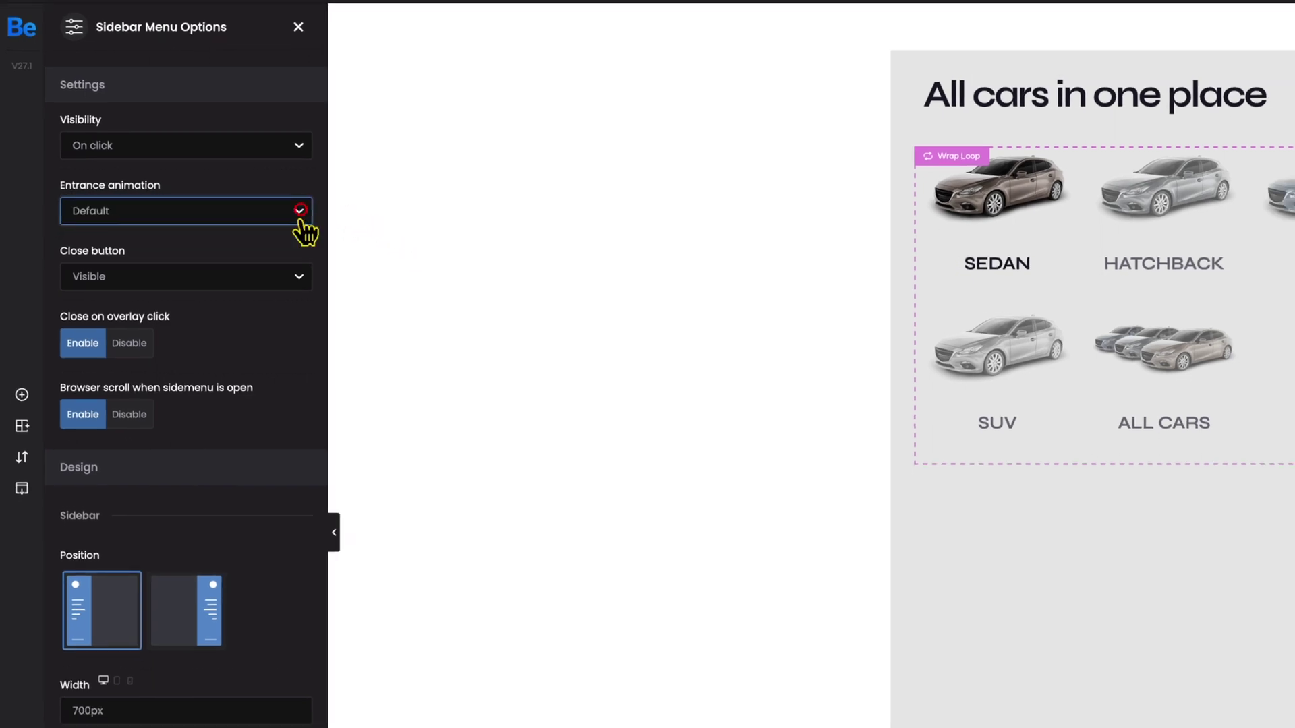
click(165, 713)
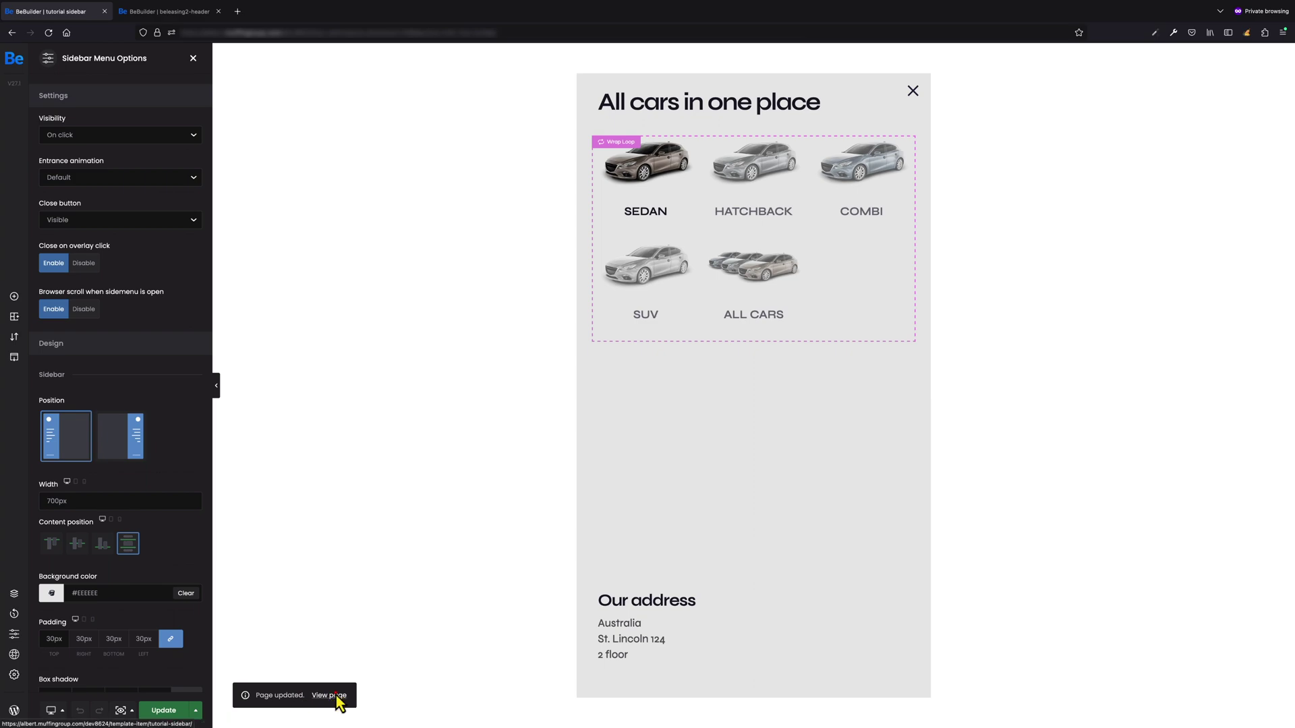
click(330, 696)
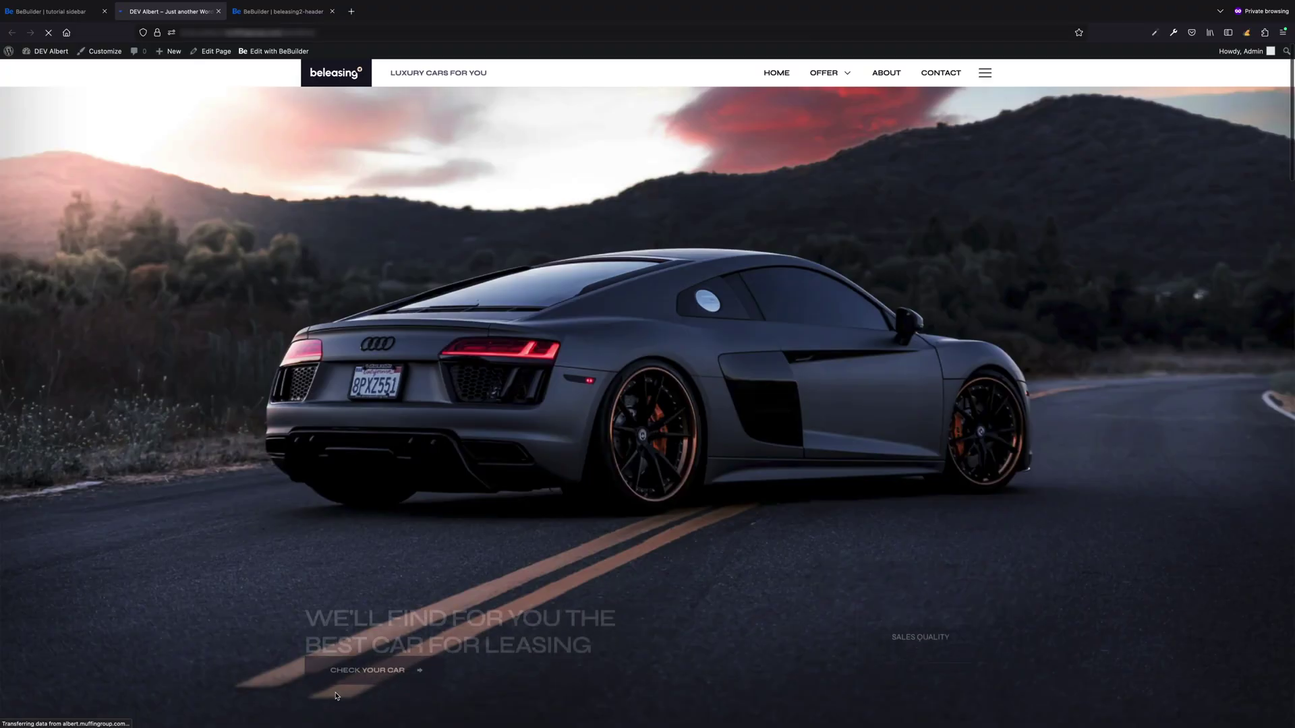
- Open and close the car sidebar twice on the live site, then return to the editor
click(987, 71)
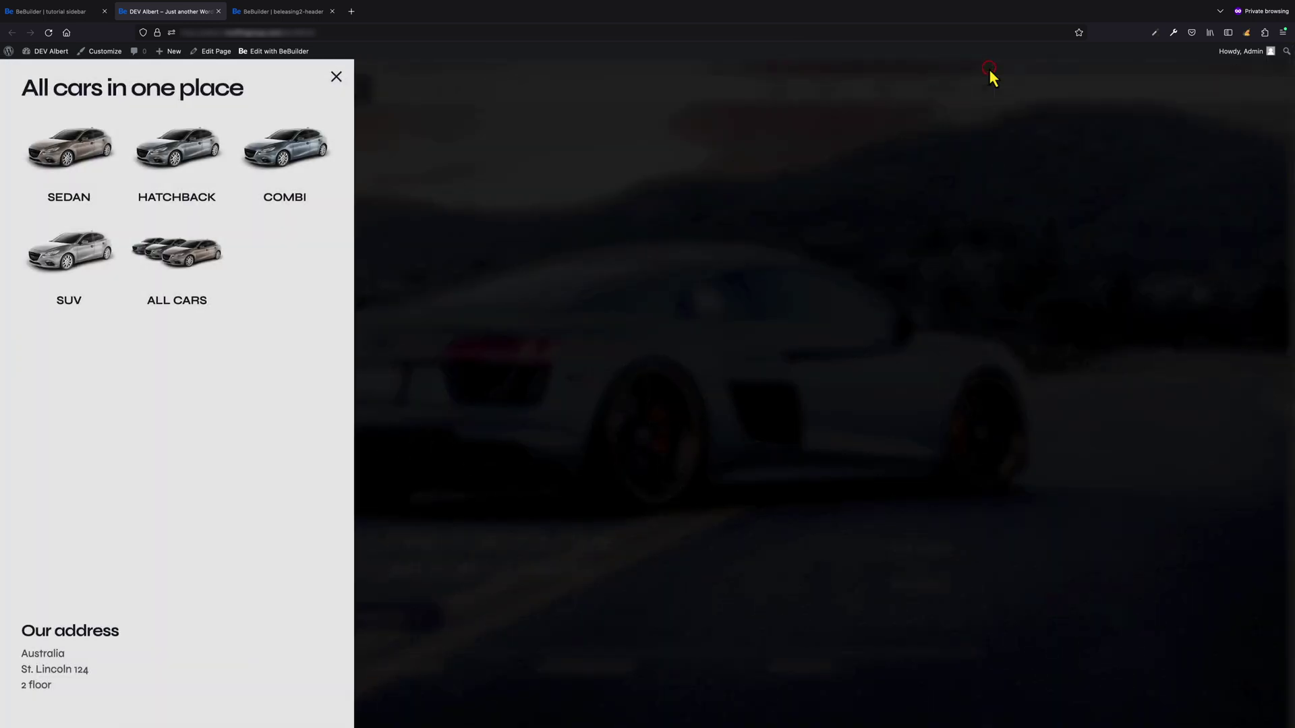
click(337, 77)
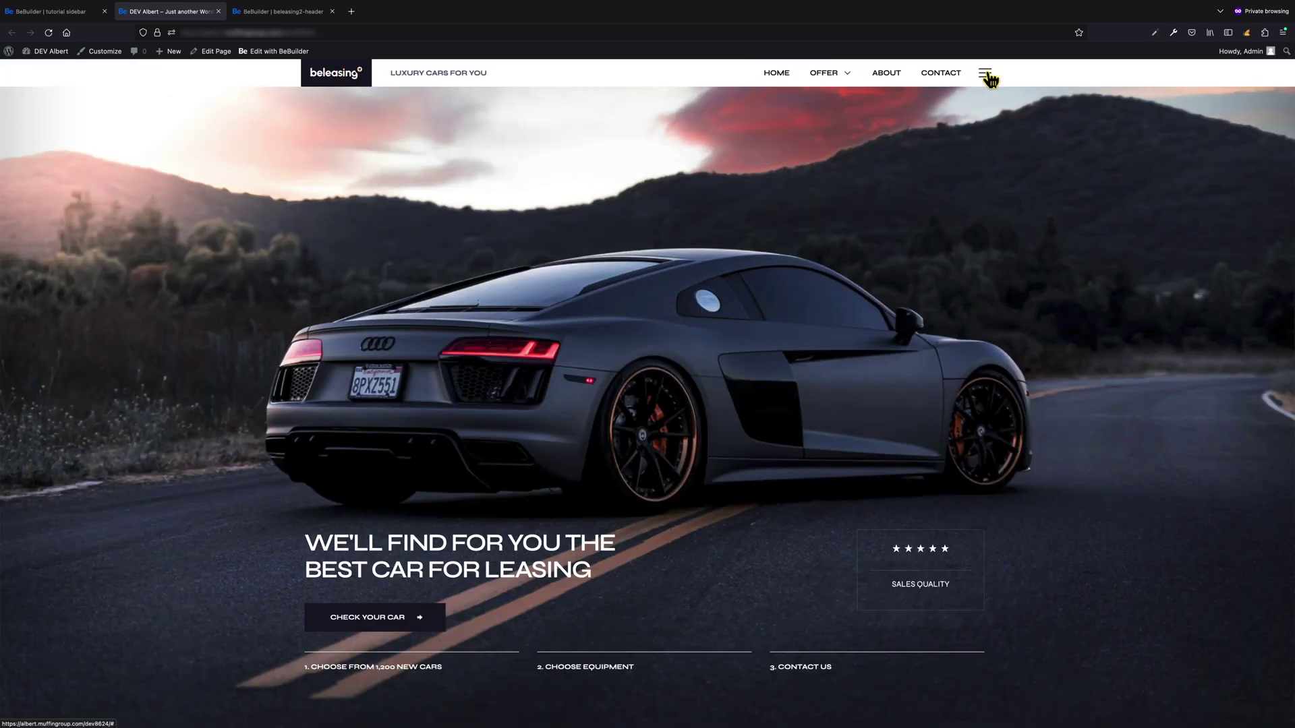
click(987, 74)
click(333, 78)
click(47, 12)
- Set Entrance animation to Move content off the screen, save, and view the page
click(135, 177)
click(136, 184)
click(163, 710)
click(345, 701)
- Test the new animation by opening and closing the sidebar, then switch back to the editor
click(987, 73)
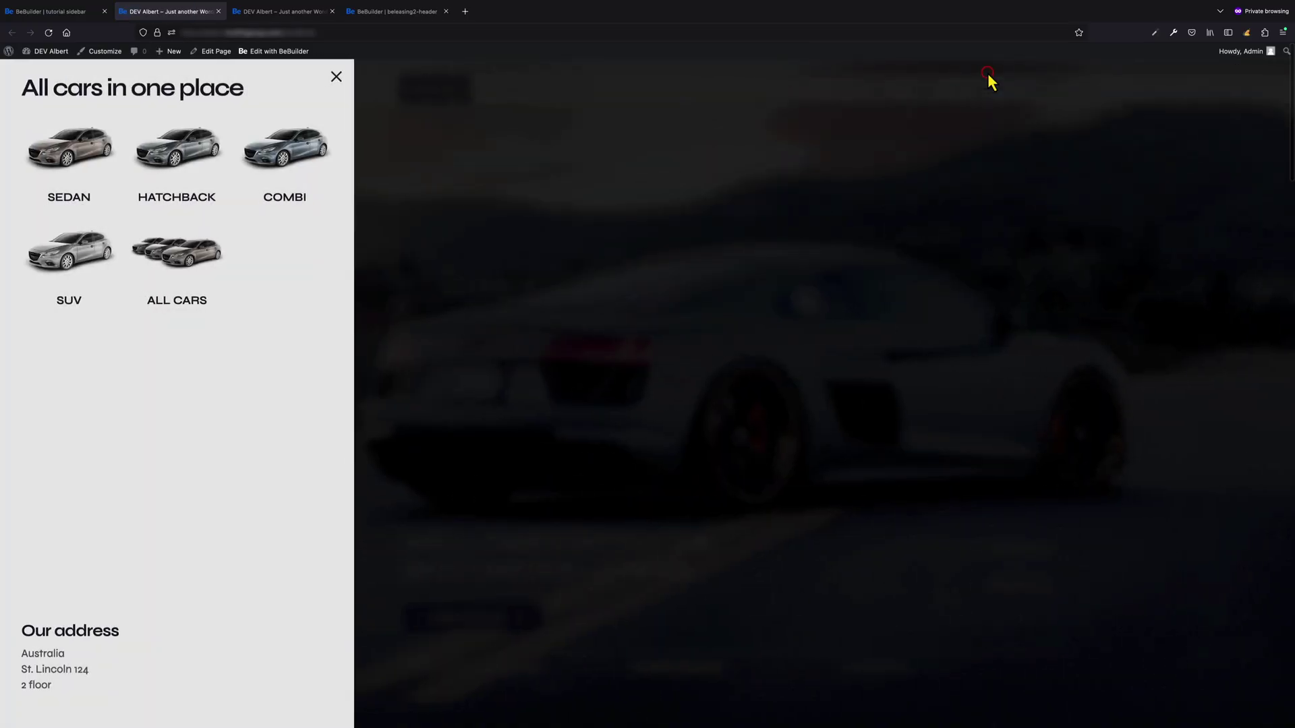
click(334, 79)
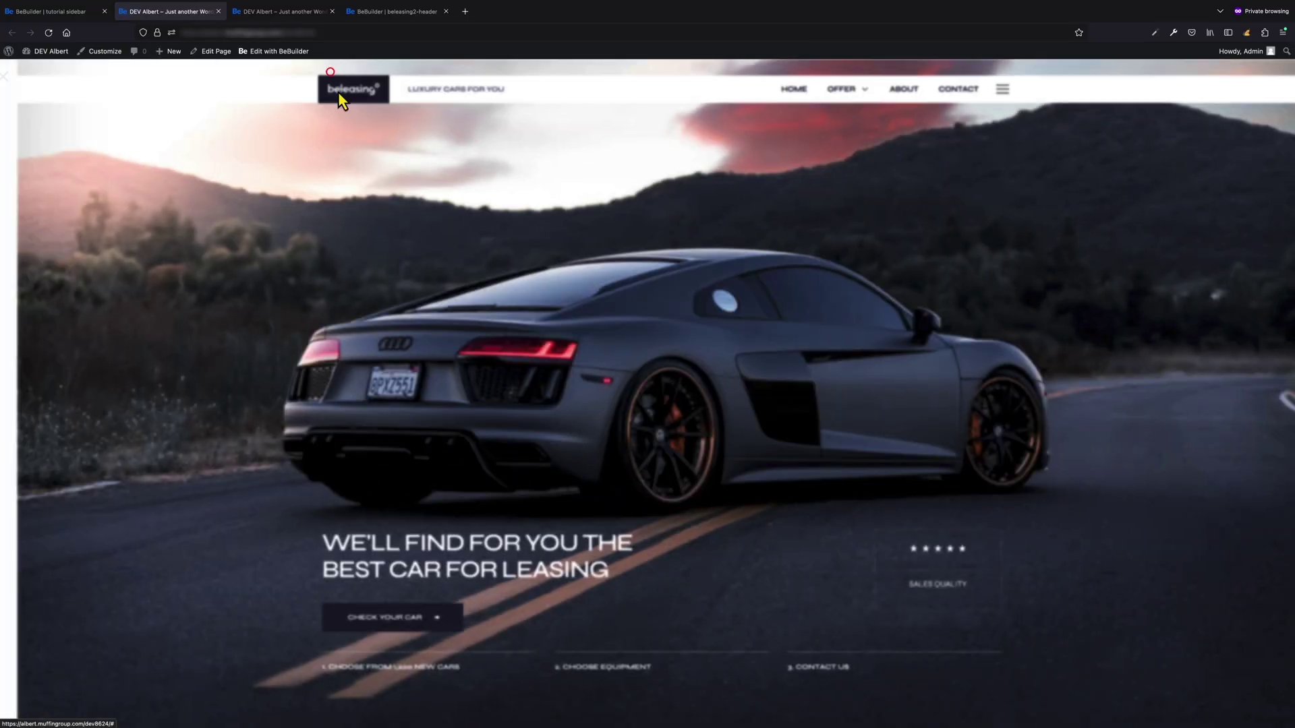
key(ctrl+Page_Up)
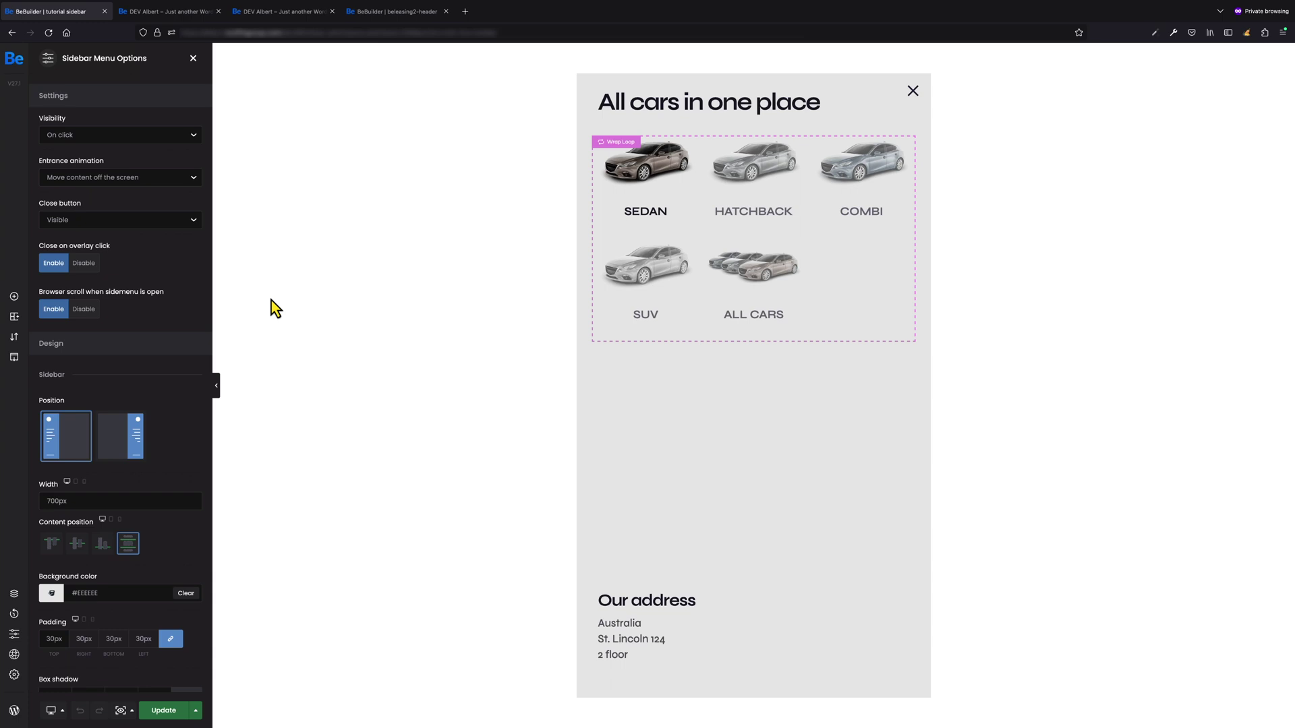
- Keep the close button visible and aligned to the right
click(182, 223)
click(182, 225)
scroll(177, 403, down, 10)
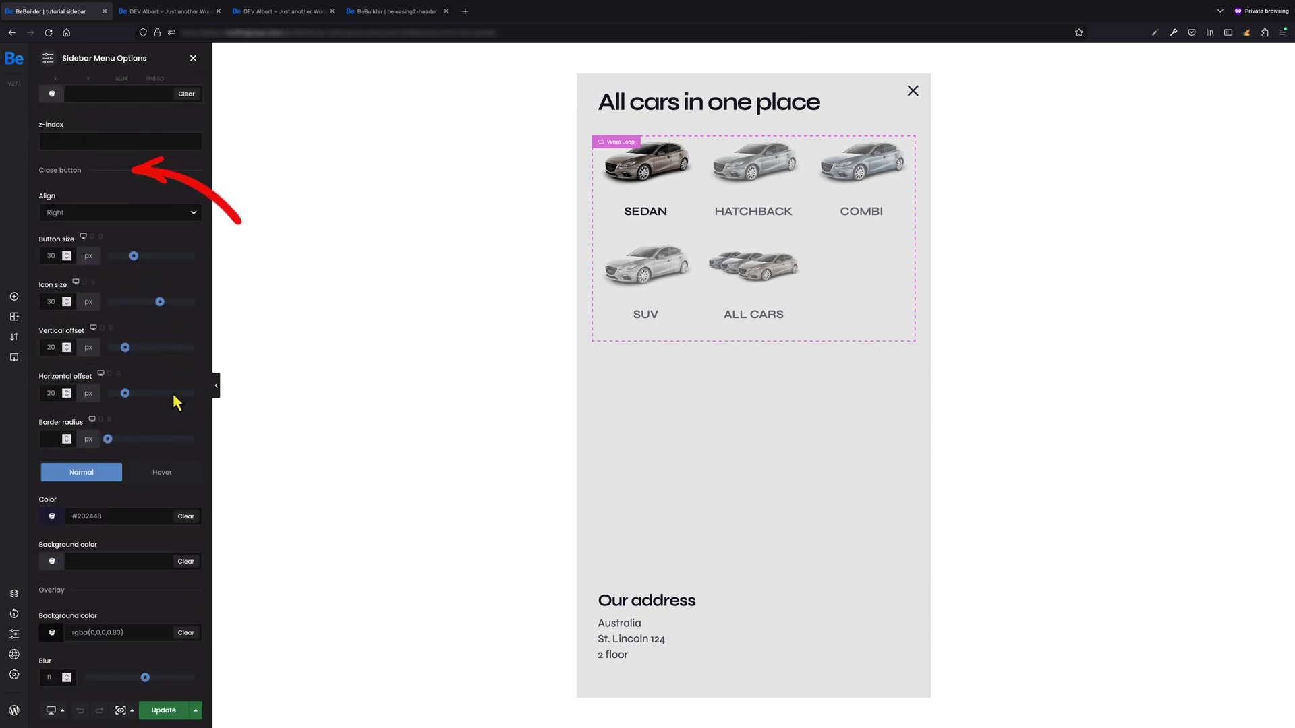
click(111, 216)
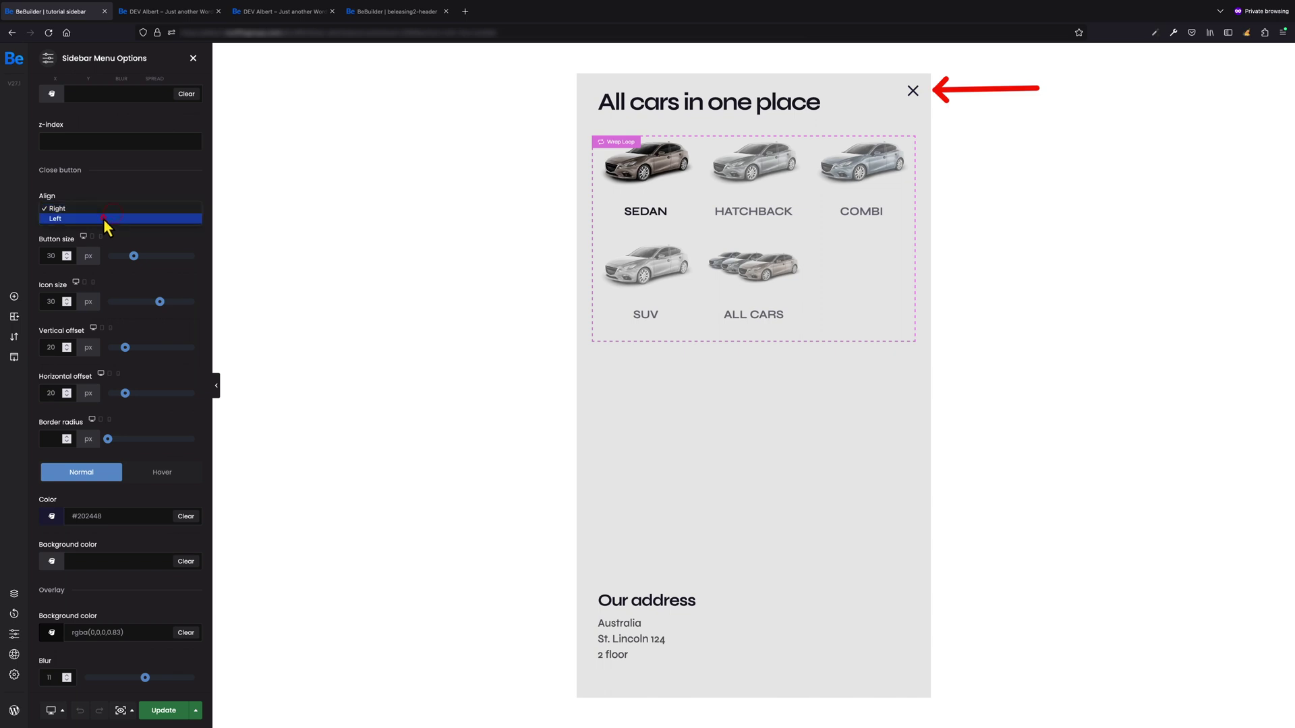
click(103, 209)
click(108, 198)
- Give the close button 42 px size, 38 px icon, 45 px vertical offset, 0 horizontal offset, 12 px radius
click(144, 256)
click(173, 301)
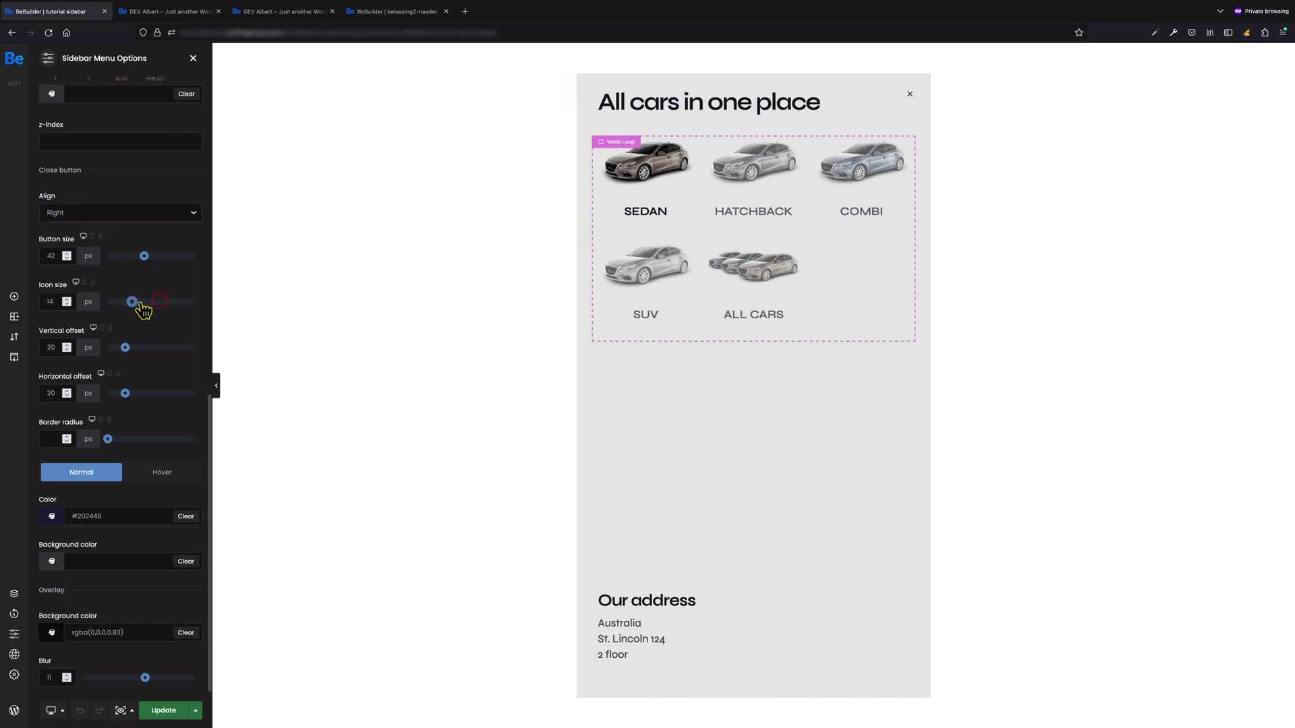
drag(128, 351, 150, 349)
drag(125, 393, 91, 393)
drag(107, 439, 119, 439)
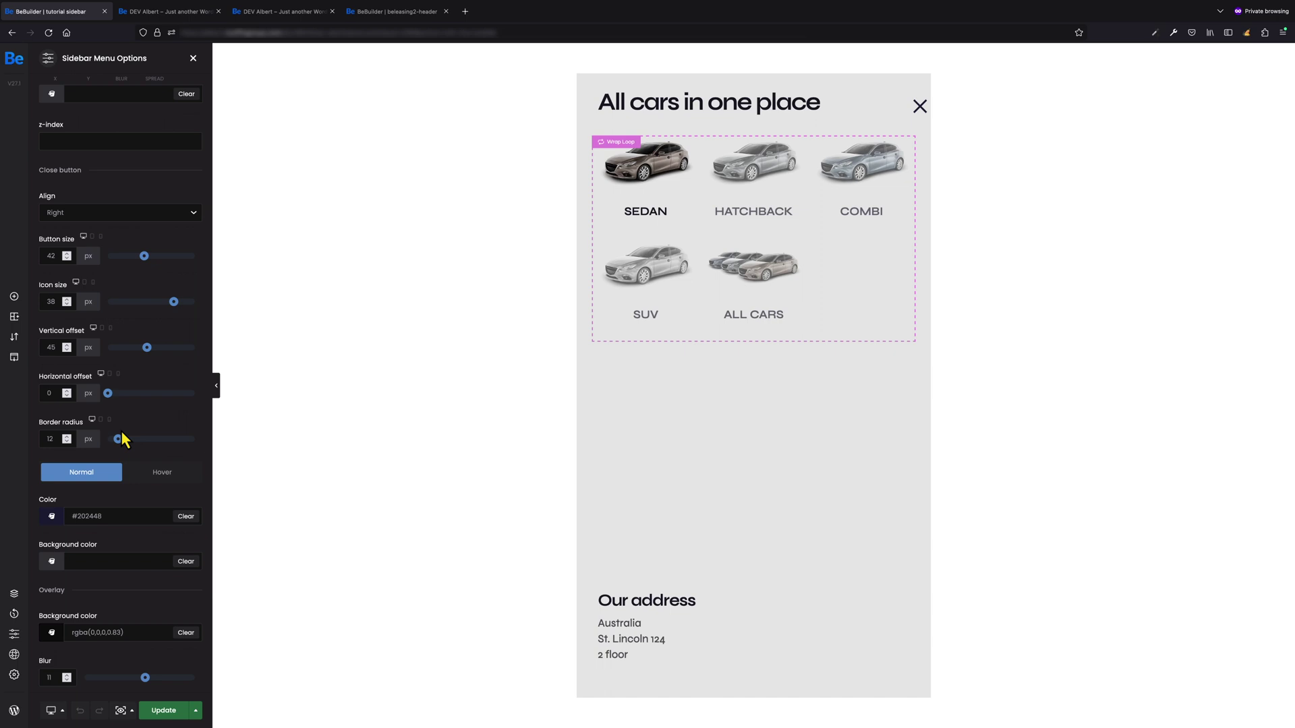
scroll(123, 439, up, 10)
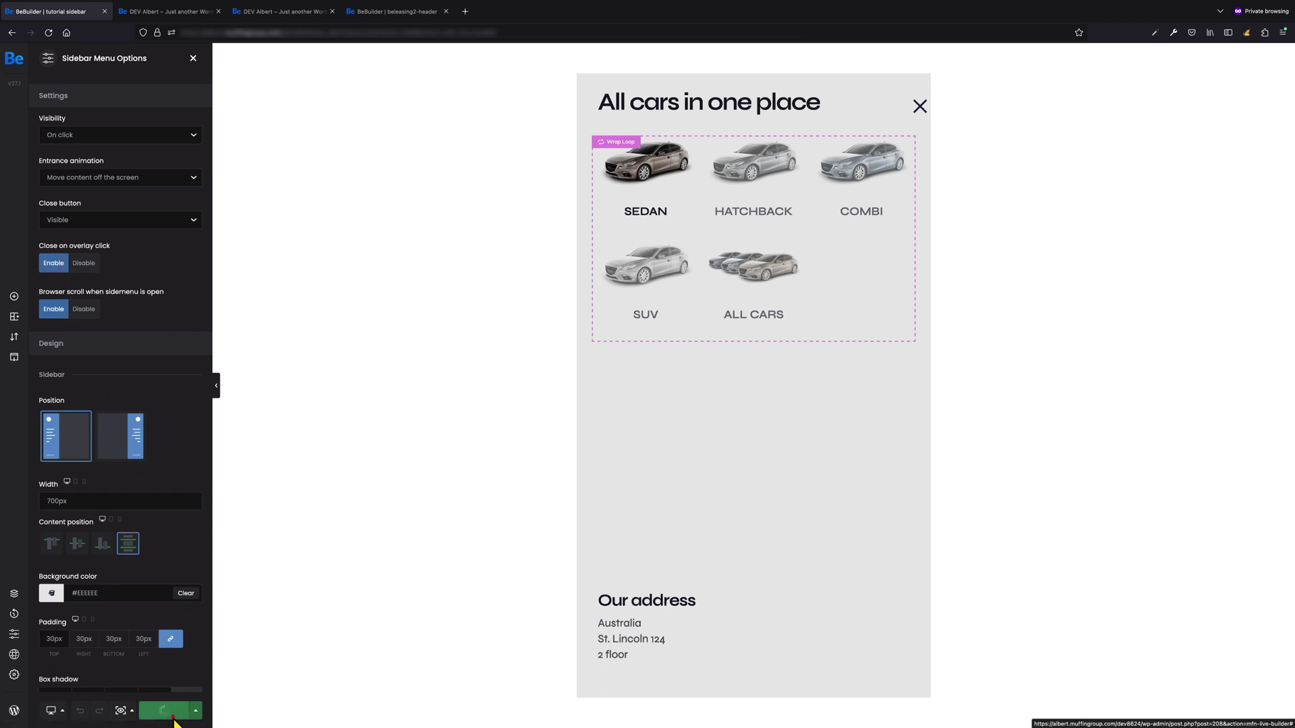
- Save and open the live page, then open the sidebar and close it via the dimmed page
click(196, 712)
click(326, 708)
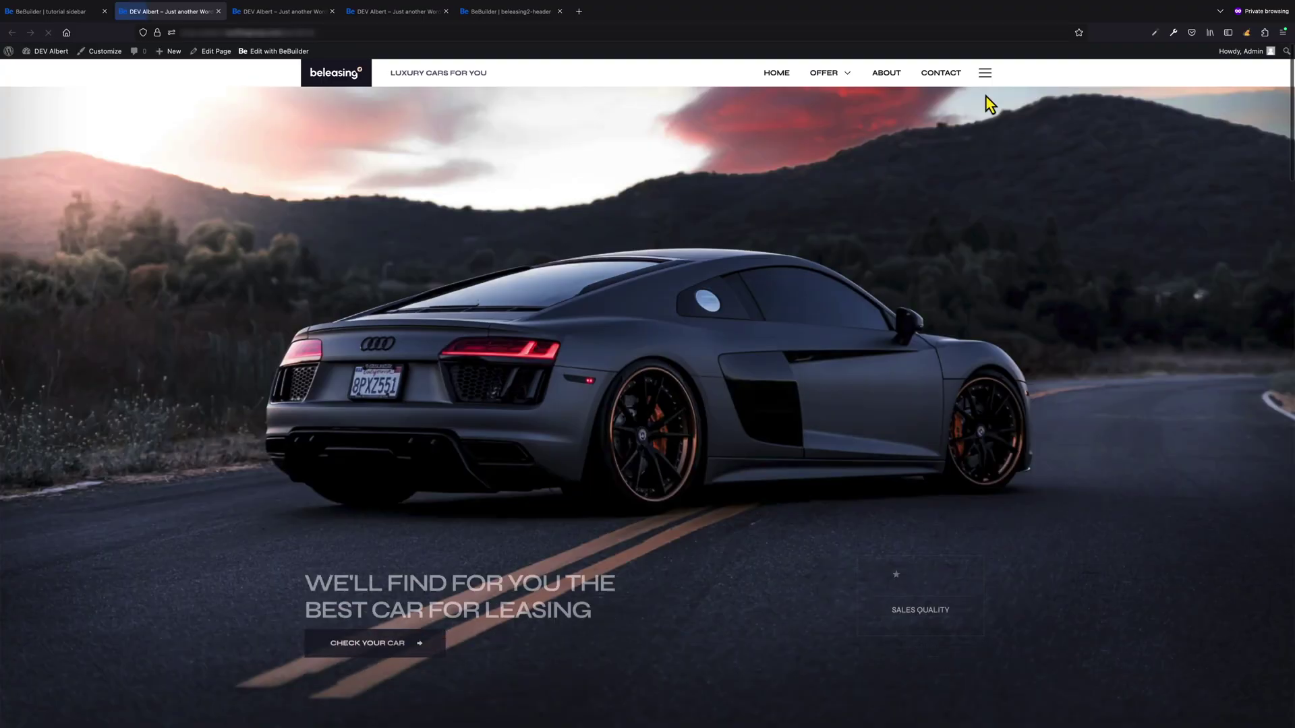
click(983, 68)
click(777, 202)
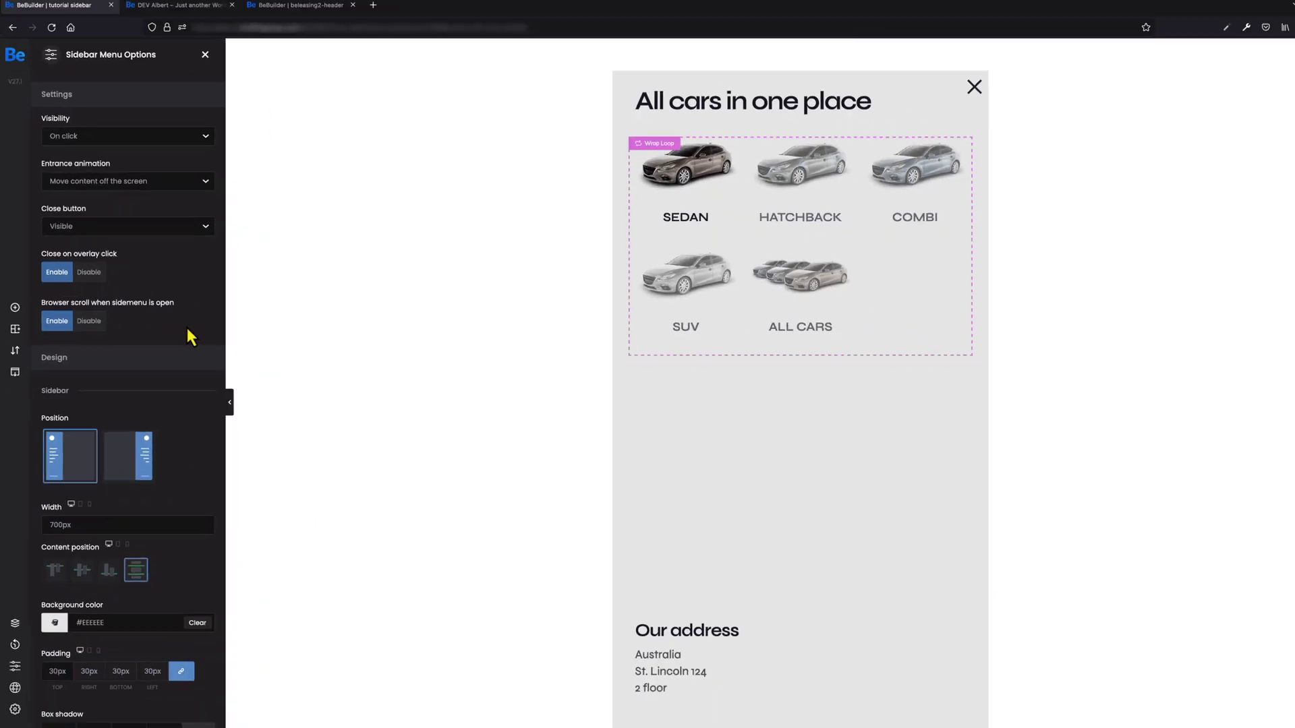
- Reopen the sidebar, scroll the page behind it, and close the live site tab
click(162, 12)
click(986, 74)
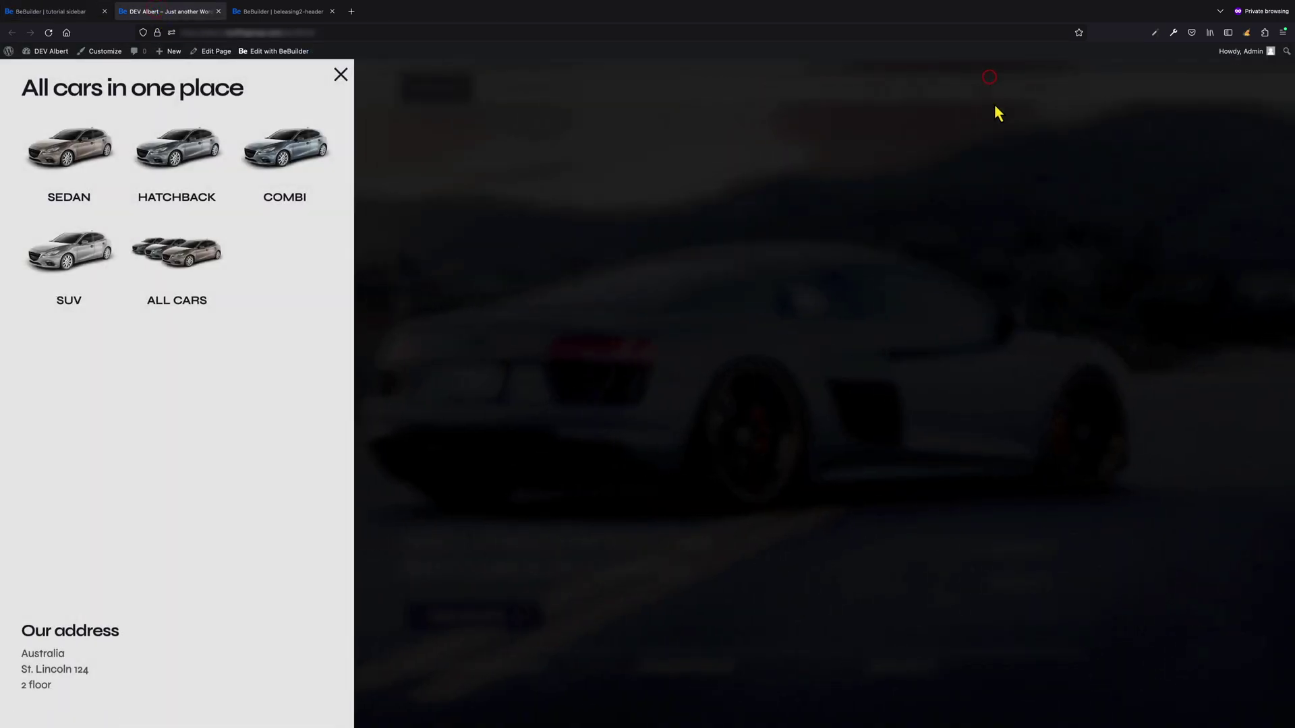
scroll(1018, 293, down, 10)
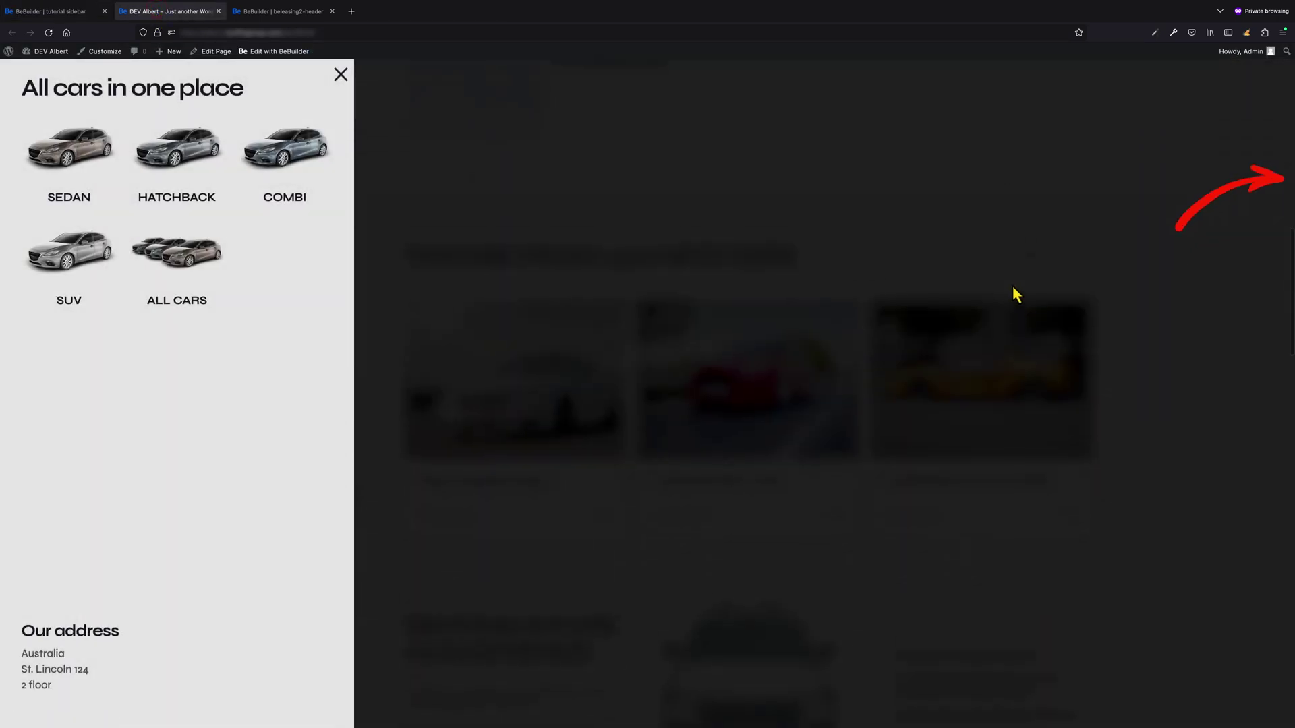
scroll(1015, 294, down, 1)
scroll(1015, 296, up, 10)
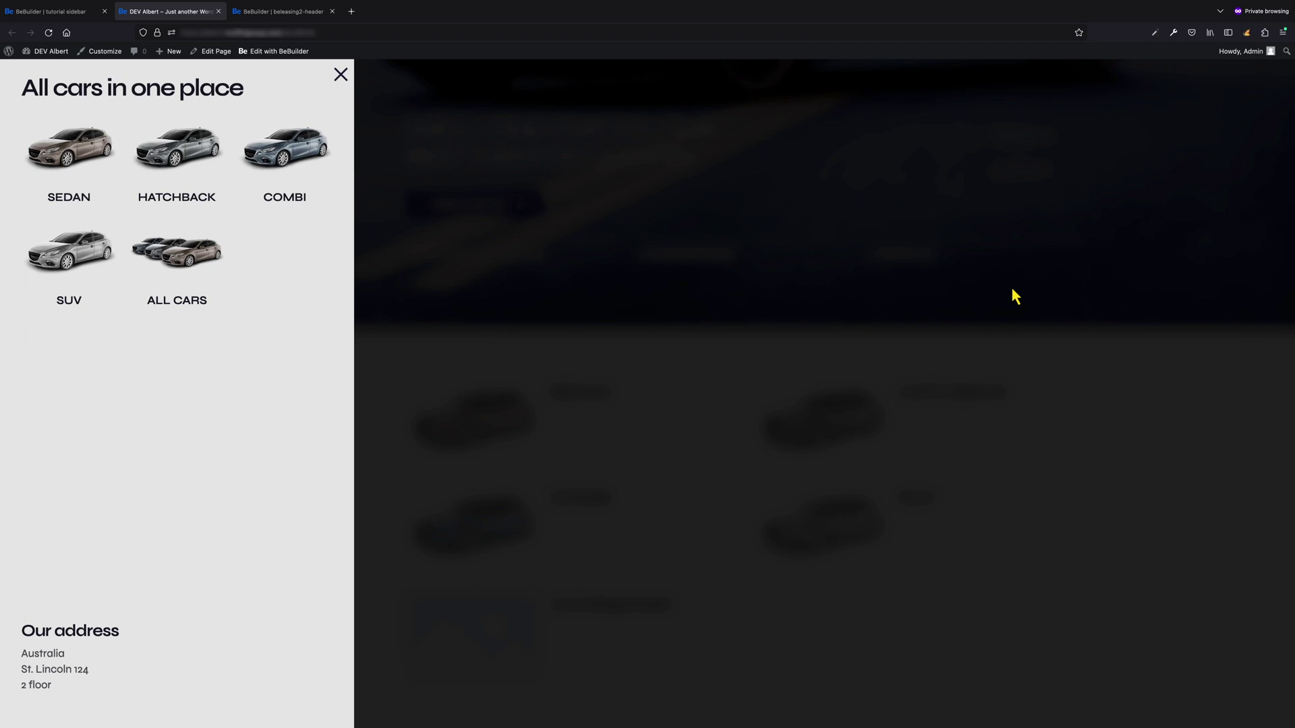
key(ctrl+w)
scroll(189, 418, down, 5)
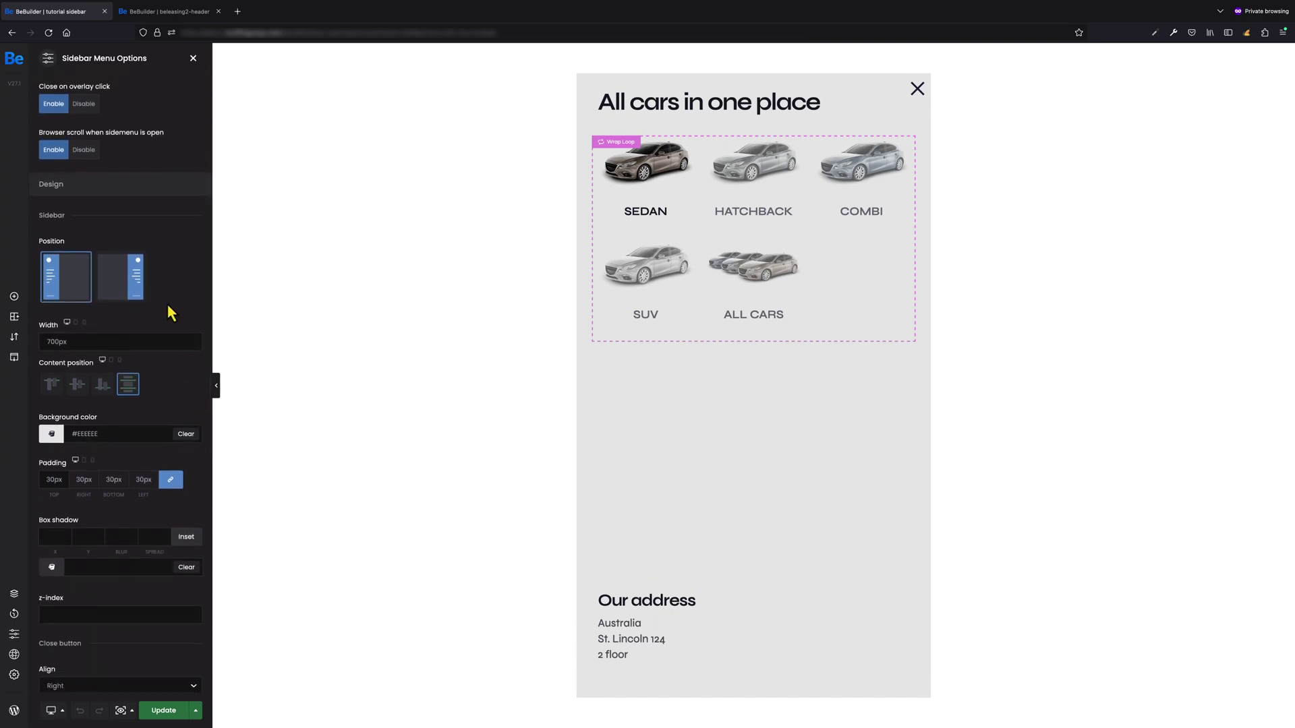
- Move the sidebar to the right side, check it live, and set its desktop width to 600px
click(130, 282)
click(169, 708)
click(335, 697)
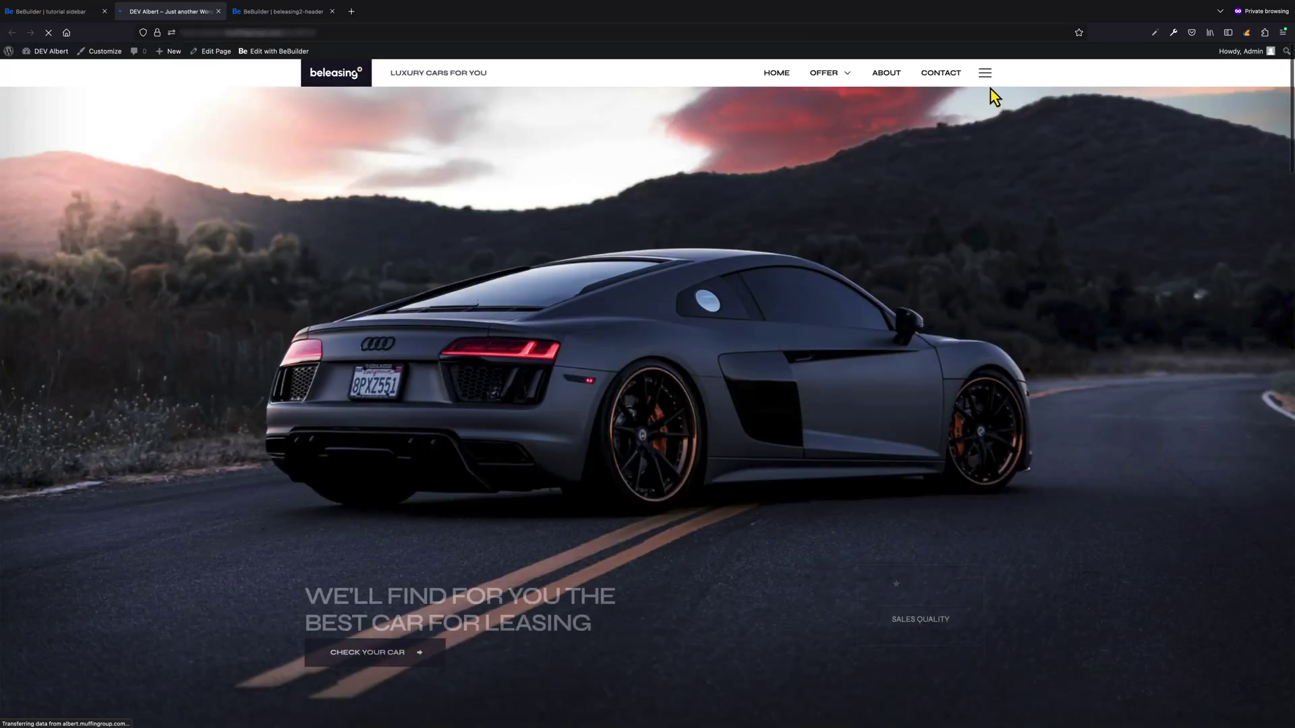
click(985, 74)
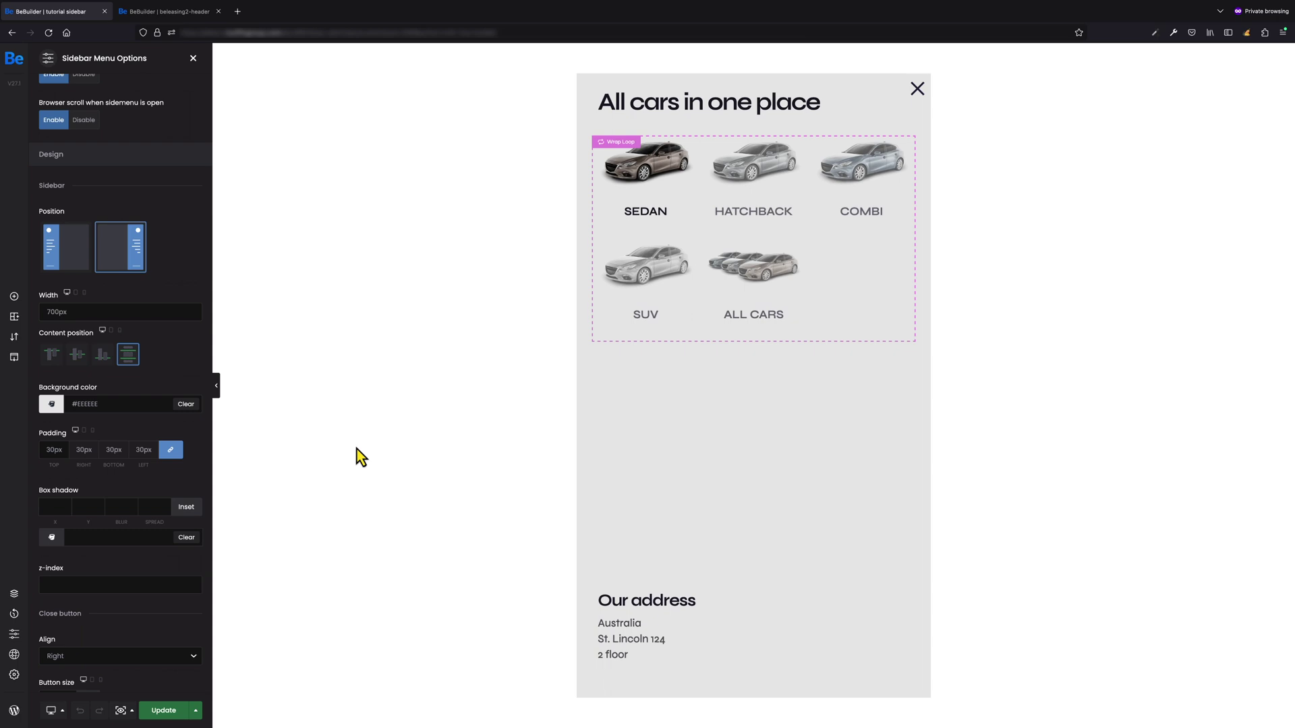
click(79, 312)
click(195, 286)
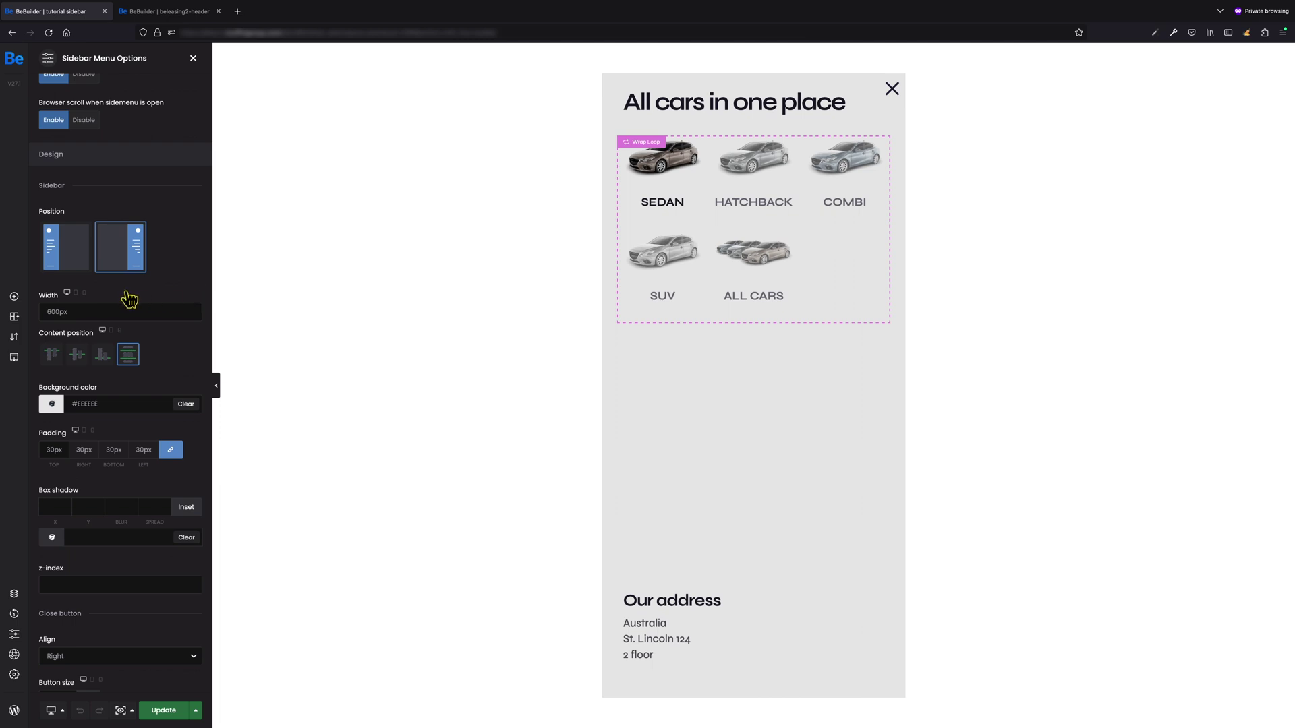
- Set the sidebar's mobile width to 70%, then return to the desktop view
click(86, 292)
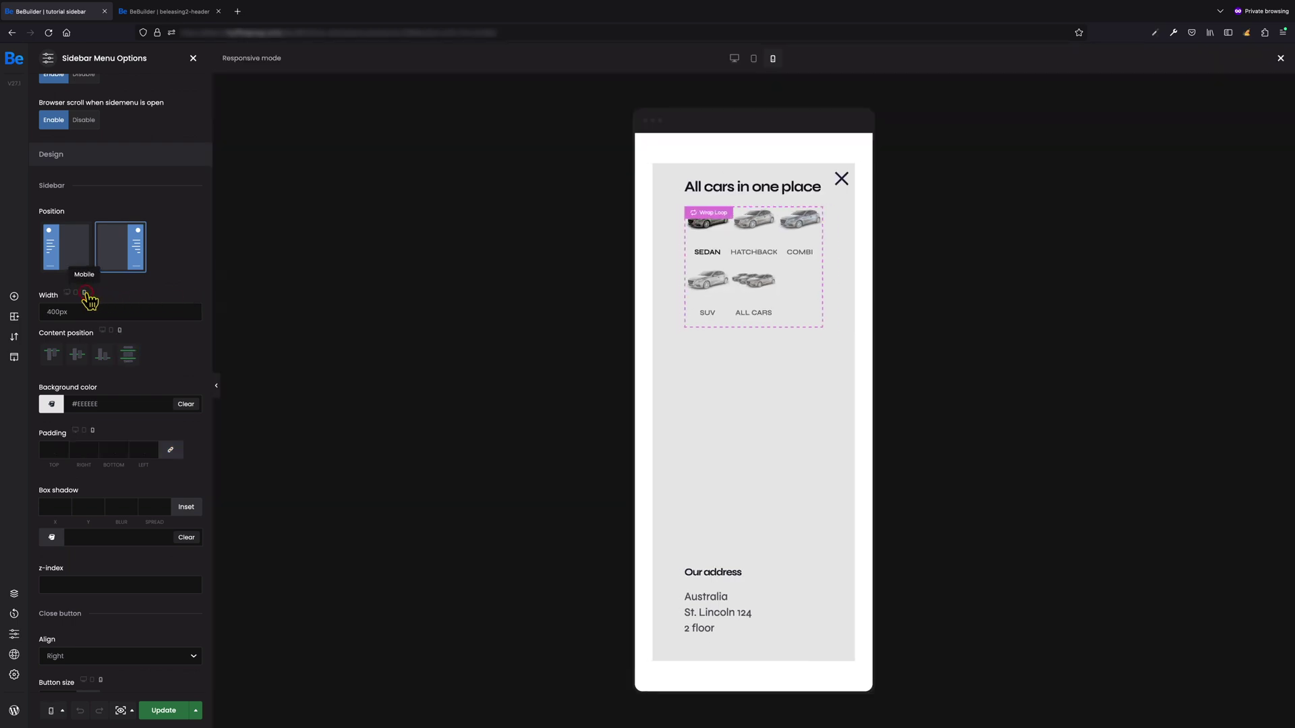
drag(70, 311, 40, 311)
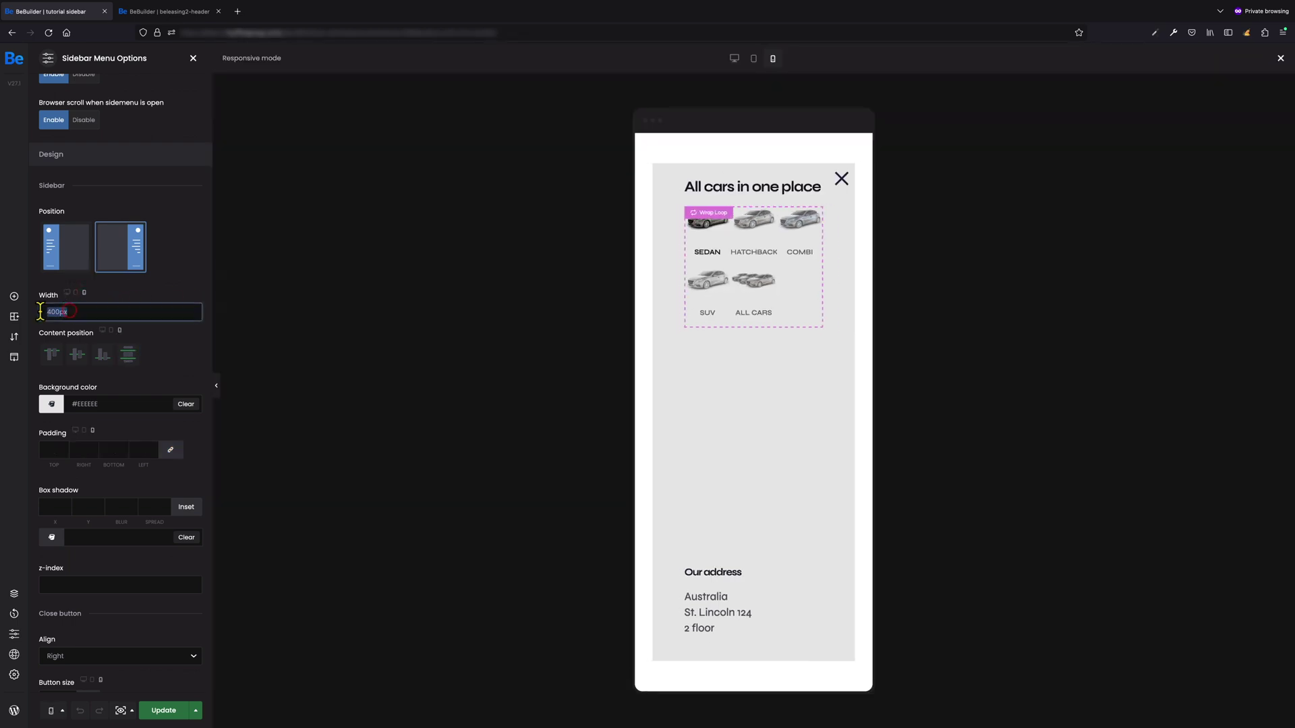
text(70)
click(173, 290)
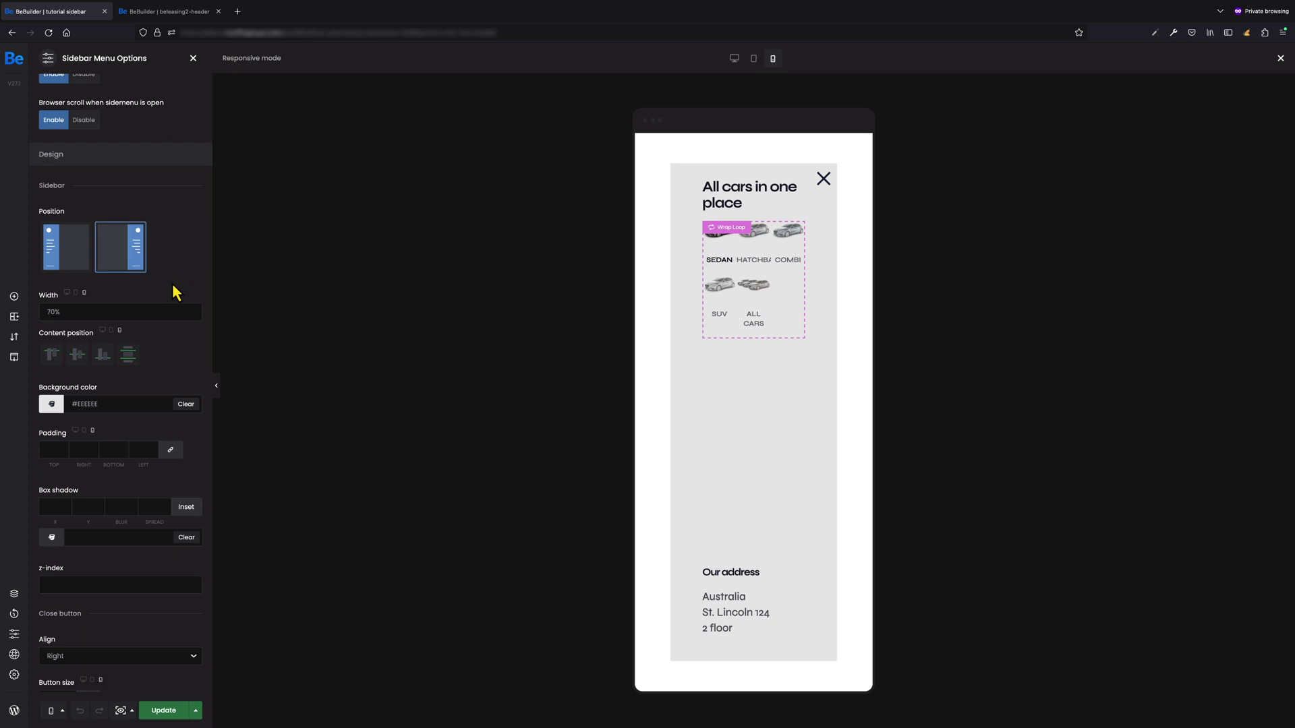
click(75, 292)
click(84, 292)
click(67, 292)
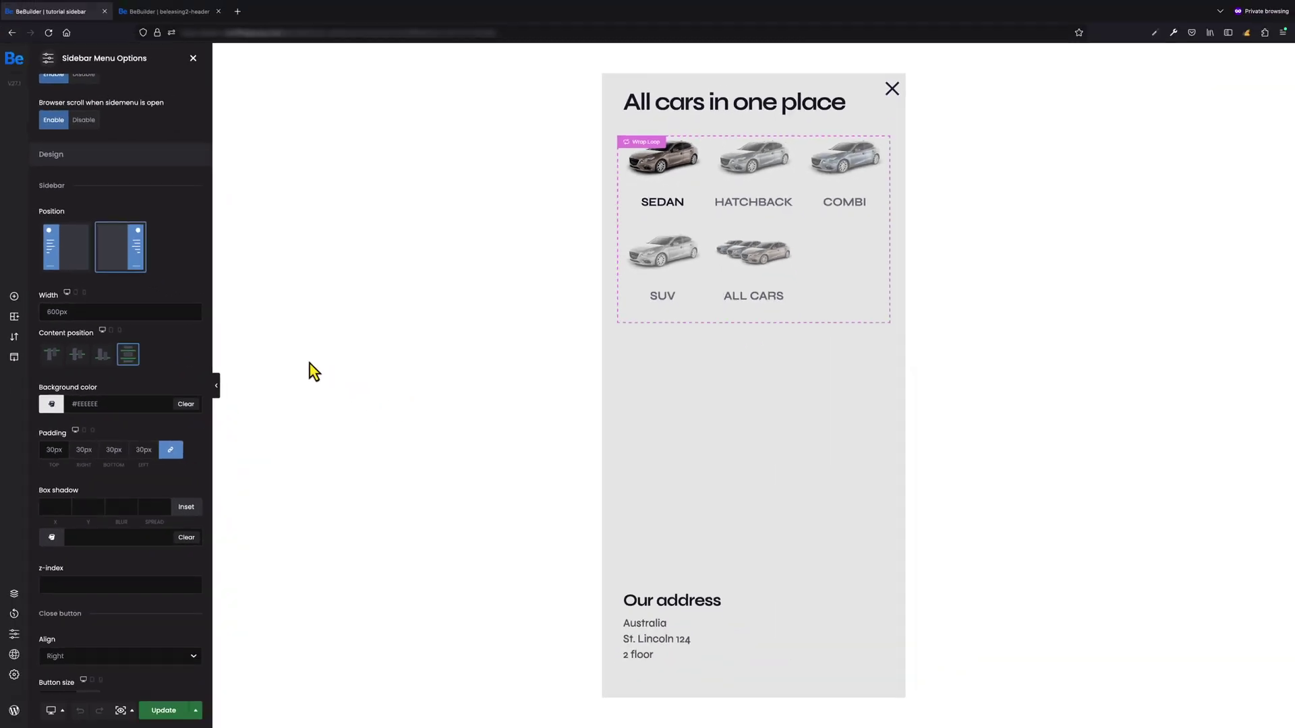
click(52, 355)
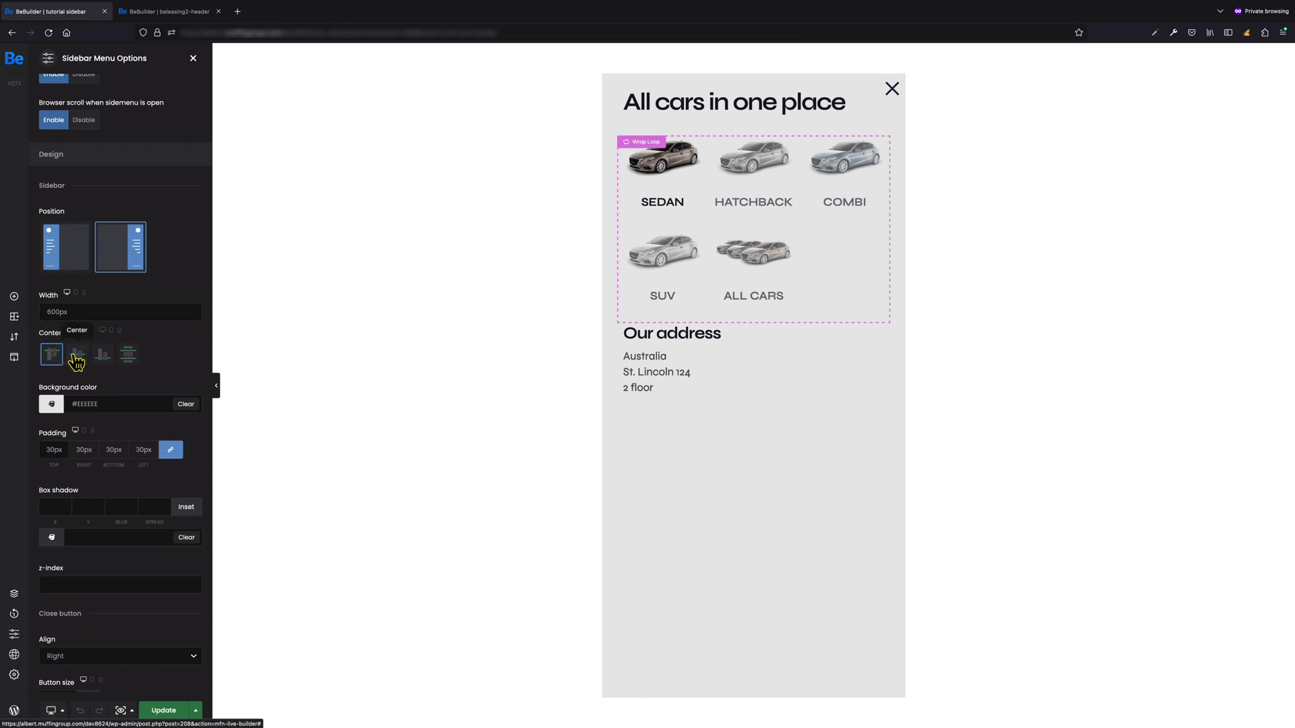
click(77, 356)
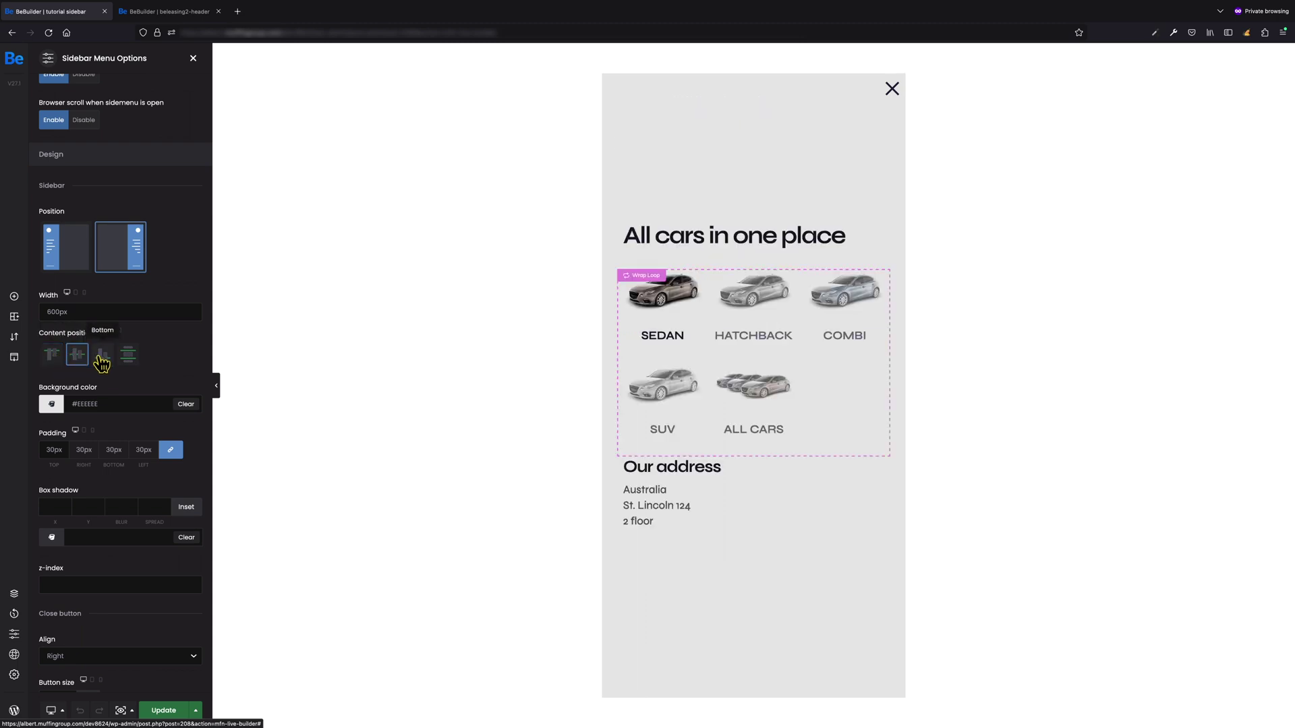
click(101, 356)
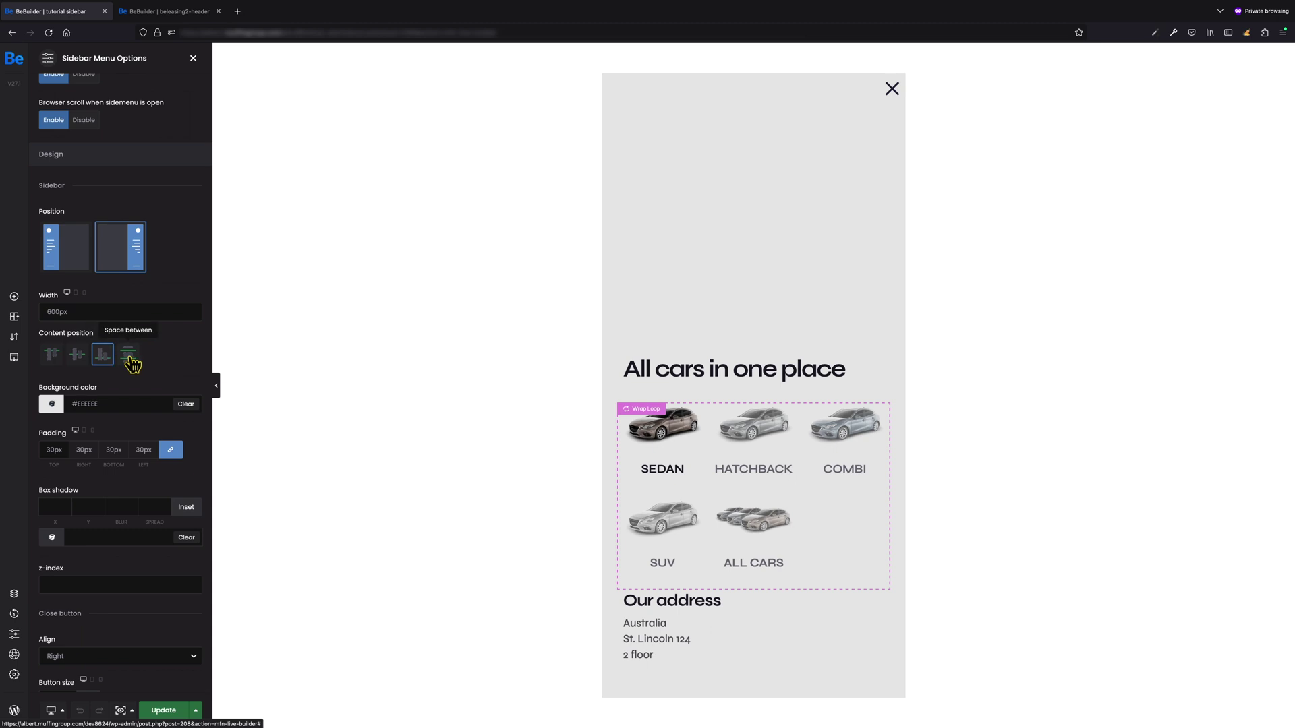
click(129, 356)
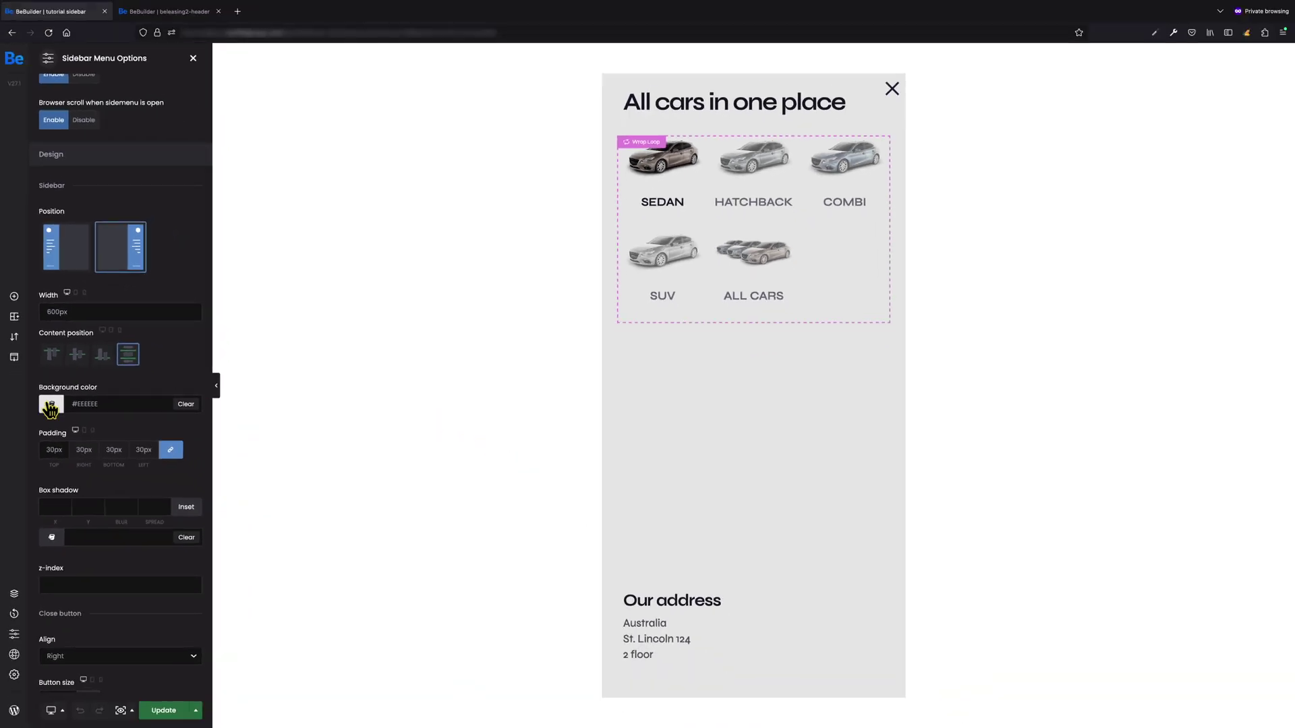
- Try red sidebar background colours, then cancel the background change
click(51, 409)
drag(176, 437, 167, 466)
click(199, 454)
click(120, 400)
key(Return)
- Unlink the sidebar padding and set all four sides to 60px
click(169, 450)
click(54, 450)
text(60)
click(83, 450)
text(60)
click(114, 450)
text(60)
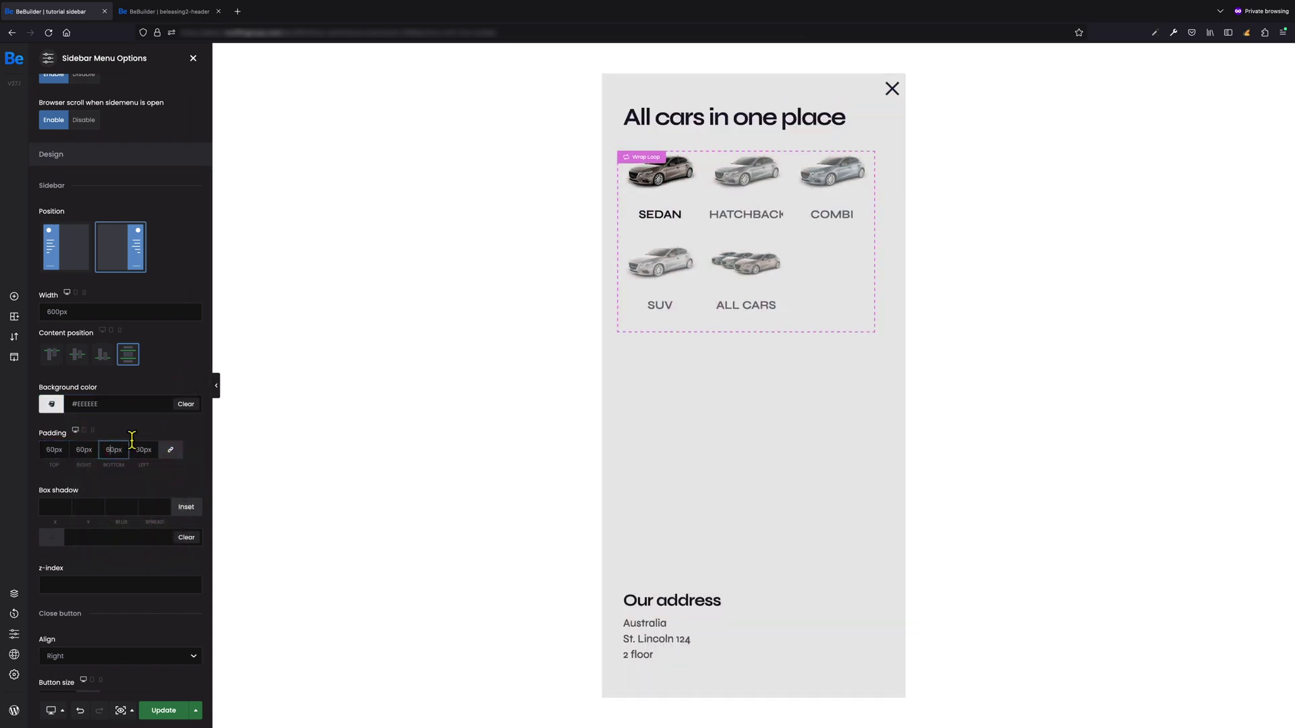
click(170, 450)
- Set the shadow X, Y, blur and spread to 10 with colour #814040
click(56, 507)
text(10)
click(88, 506)
text(10)
click(110, 506)
text(10)
click(157, 509)
text(10)
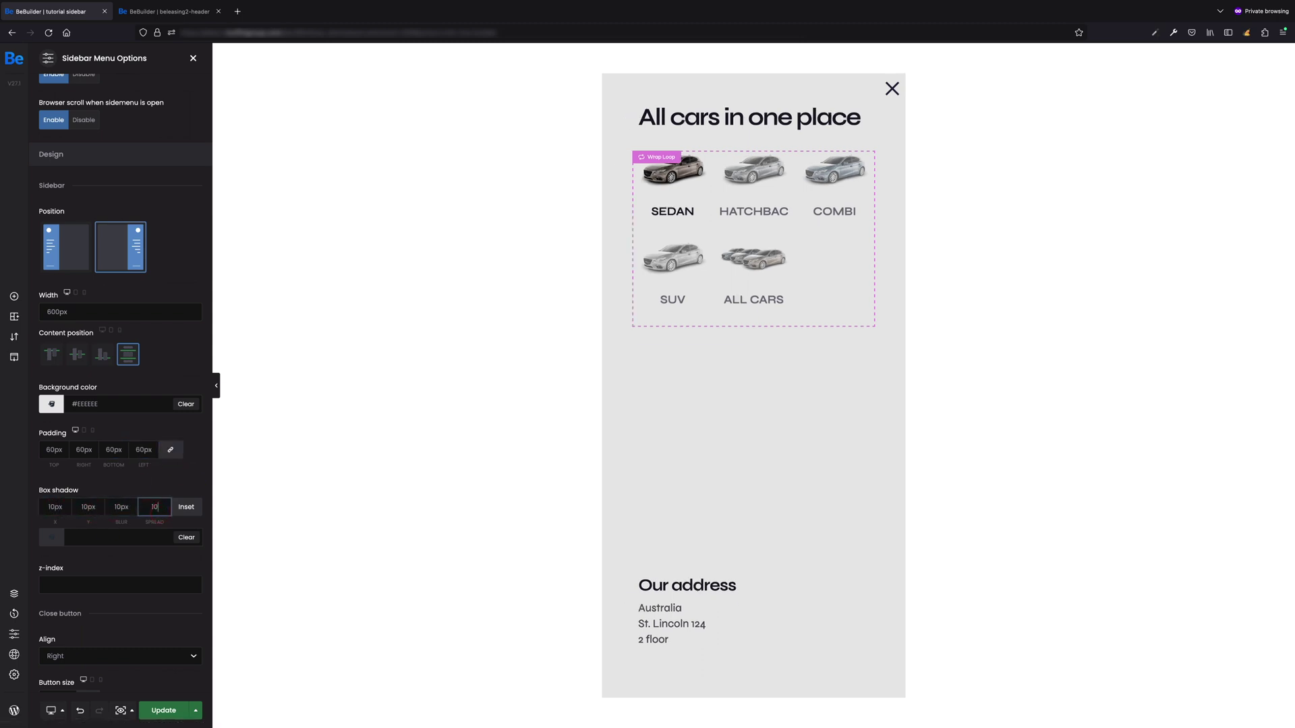
click(52, 537)
click(124, 575)
drag(124, 575, 133, 584)
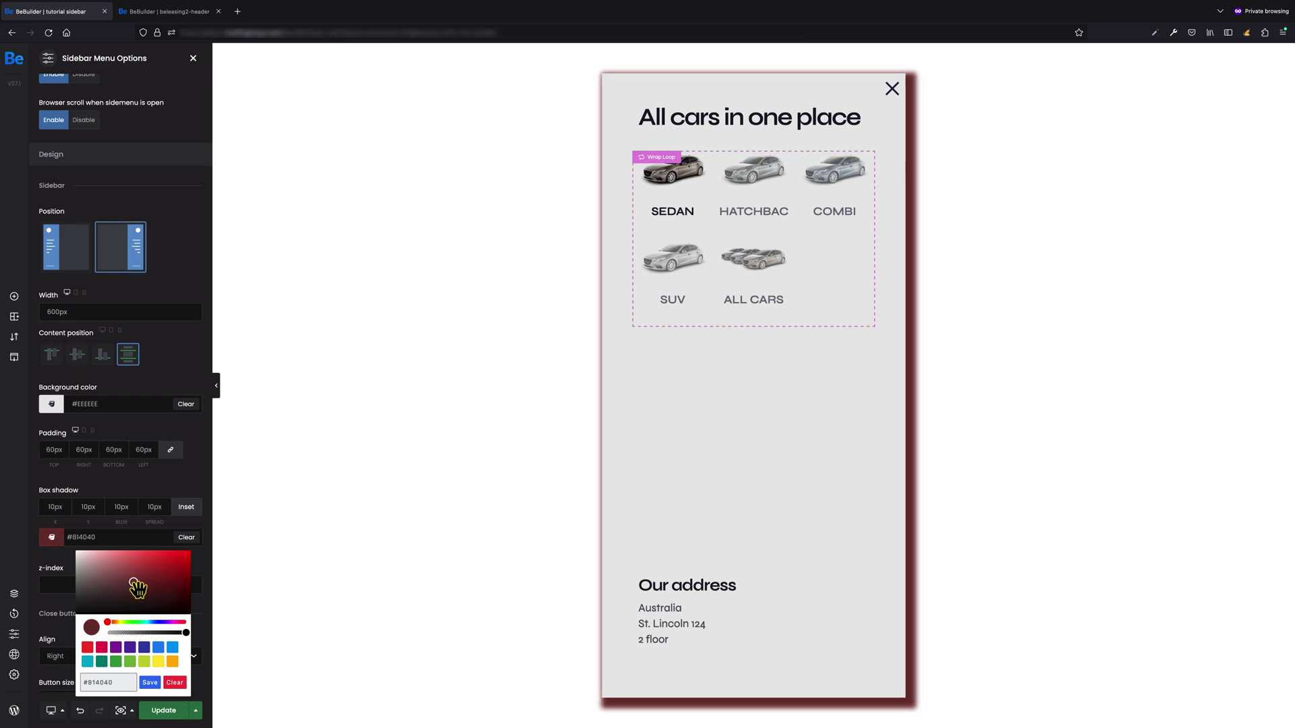
click(211, 557)
scroll(173, 554, down, 2)
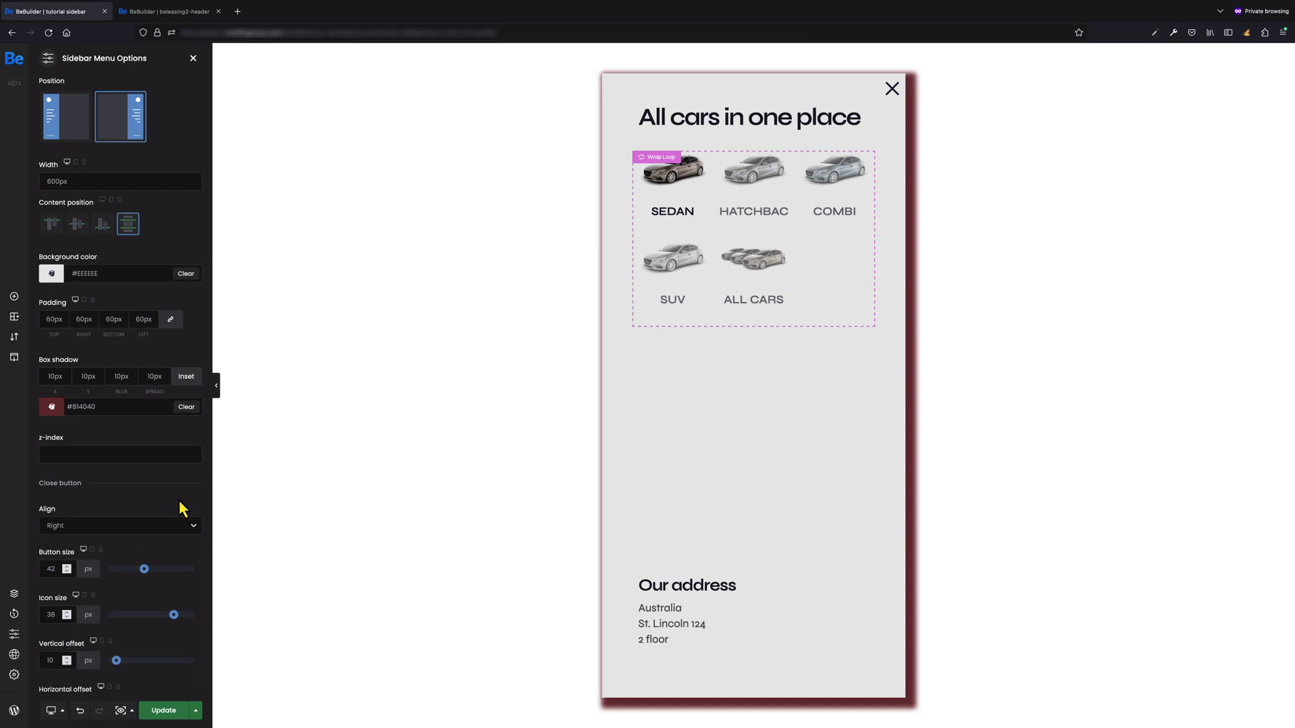
scroll(180, 499, down, 5)
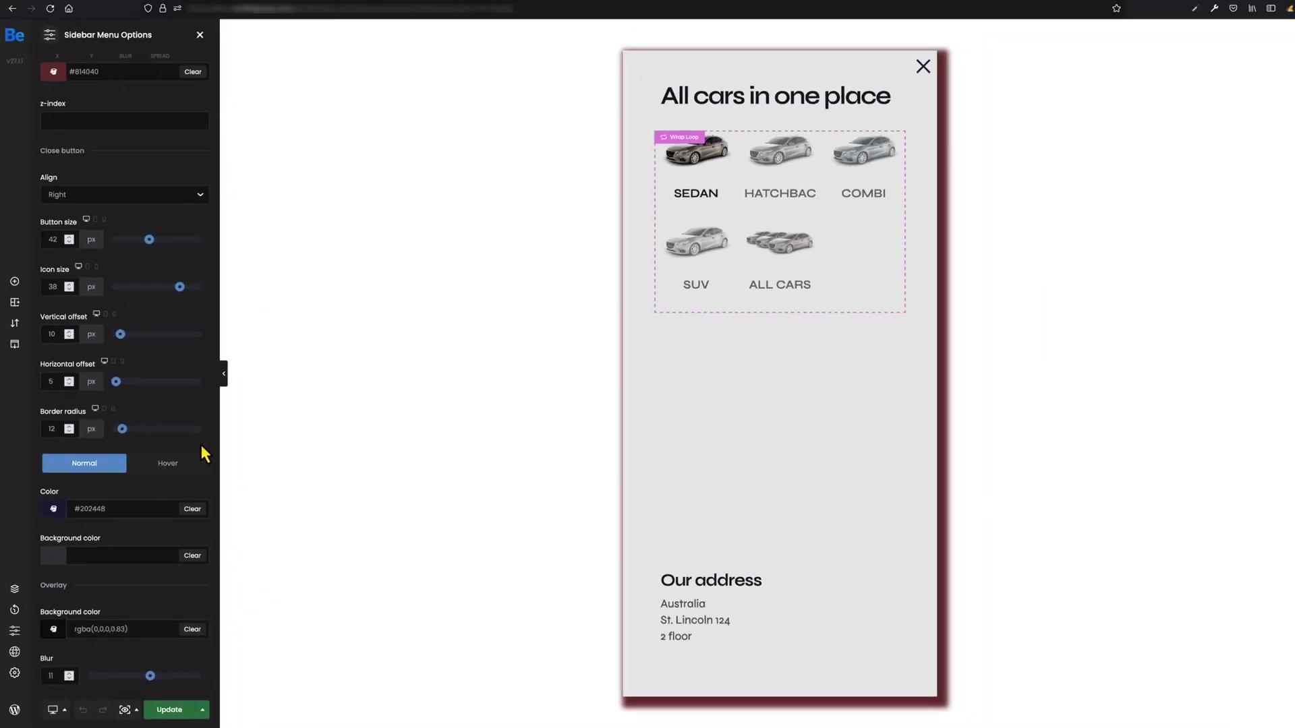
- Change the overlay background to green rgba(103,150,64,0.83) and save the page
click(52, 633)
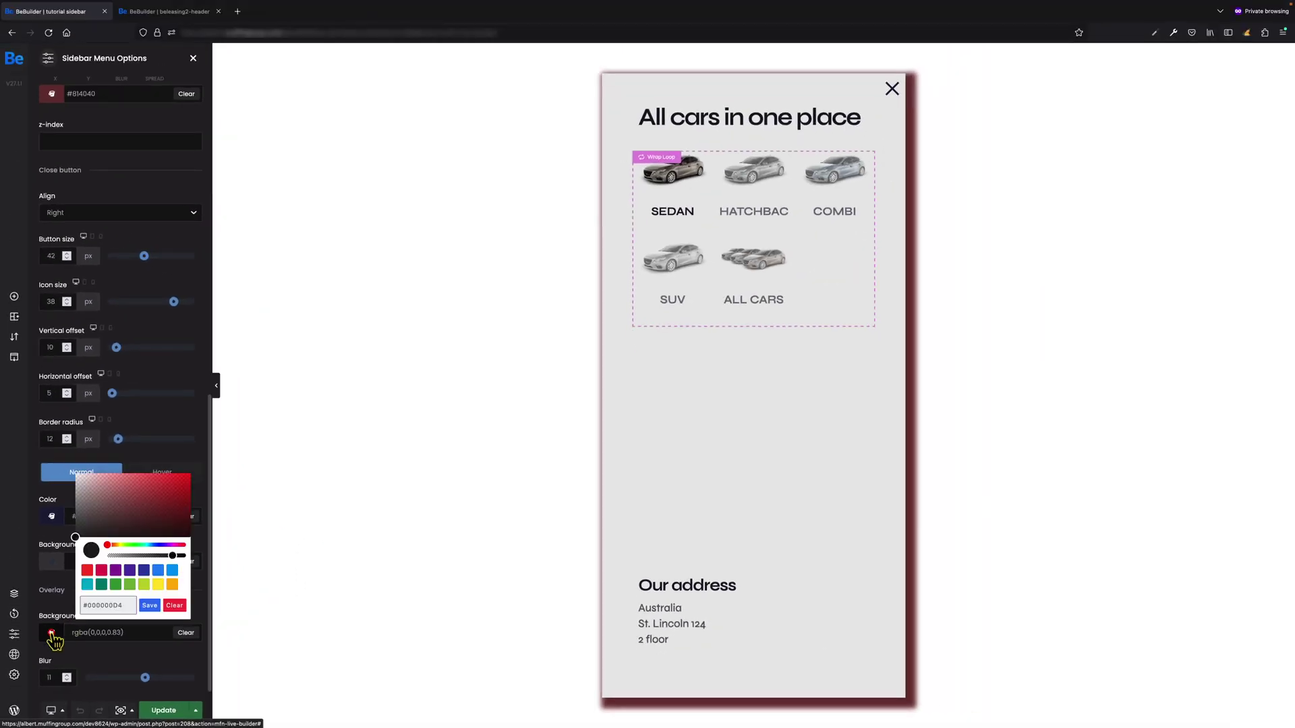
mouse_move(109, 546)
mouse_down()
mouse_move(133, 554)
mouse_move(142, 500)
mouse_up()
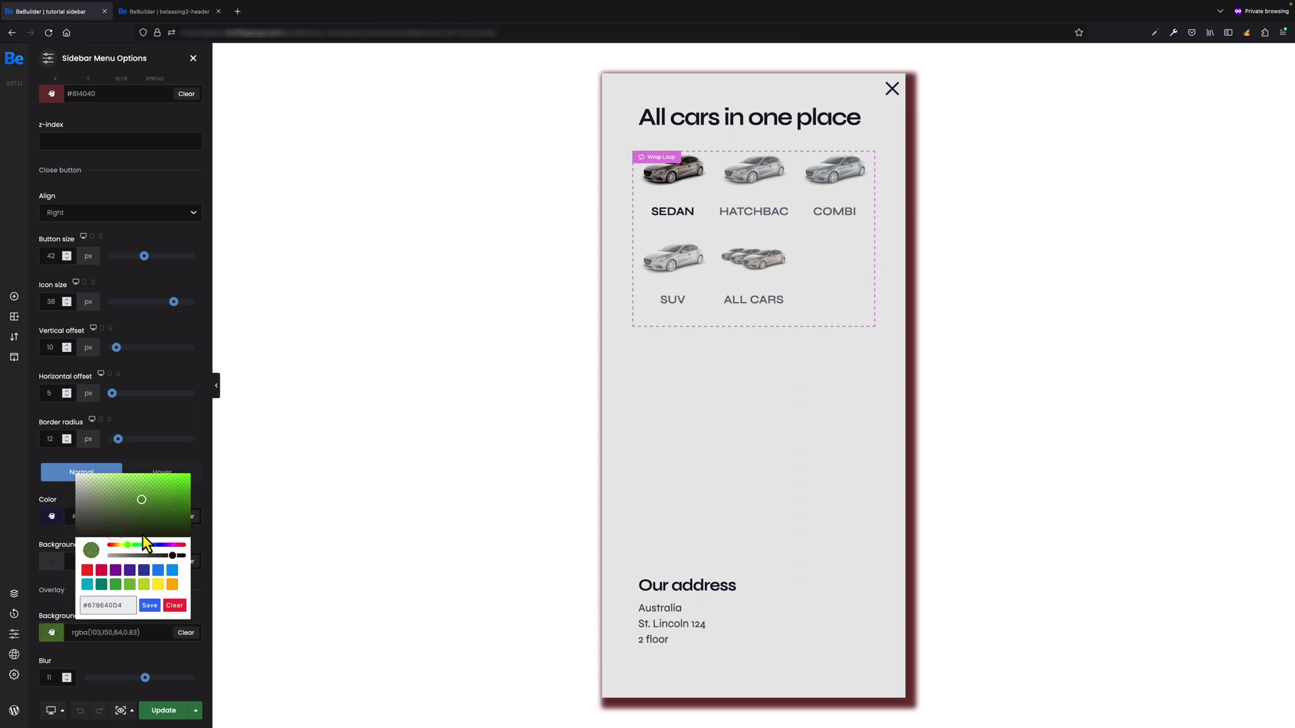
click(149, 606)
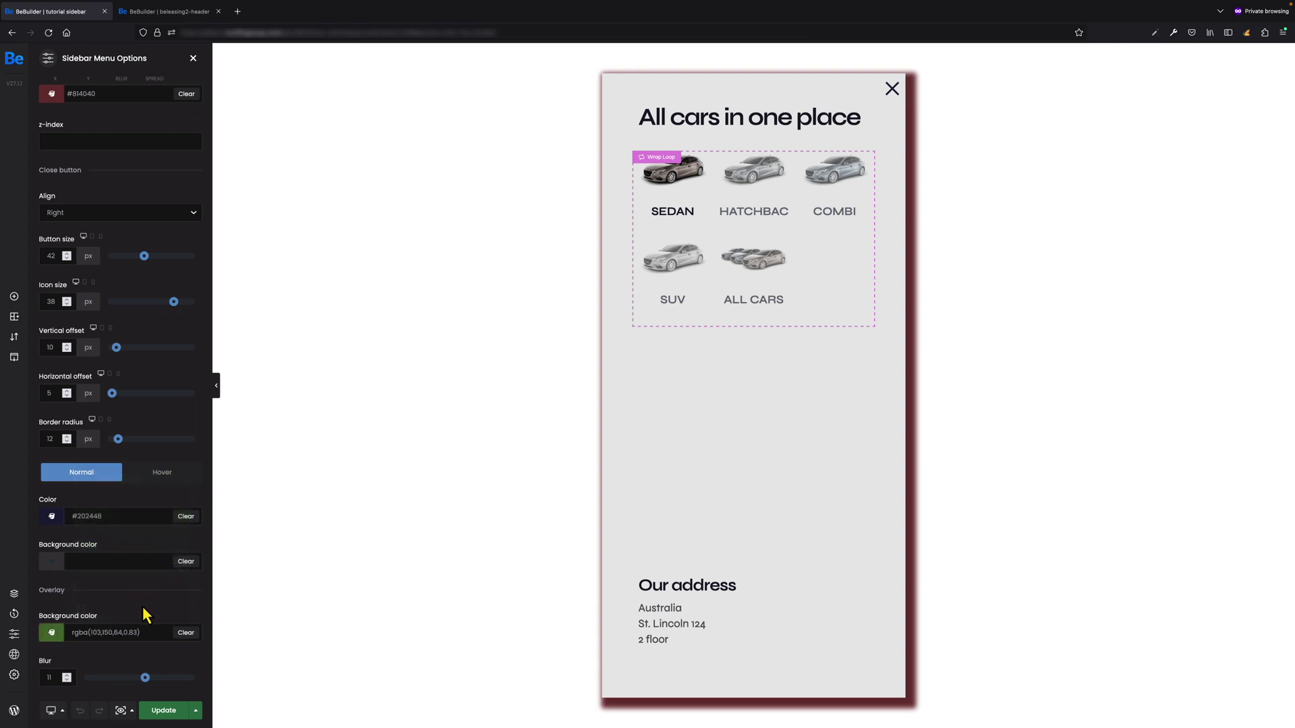
click(154, 716)
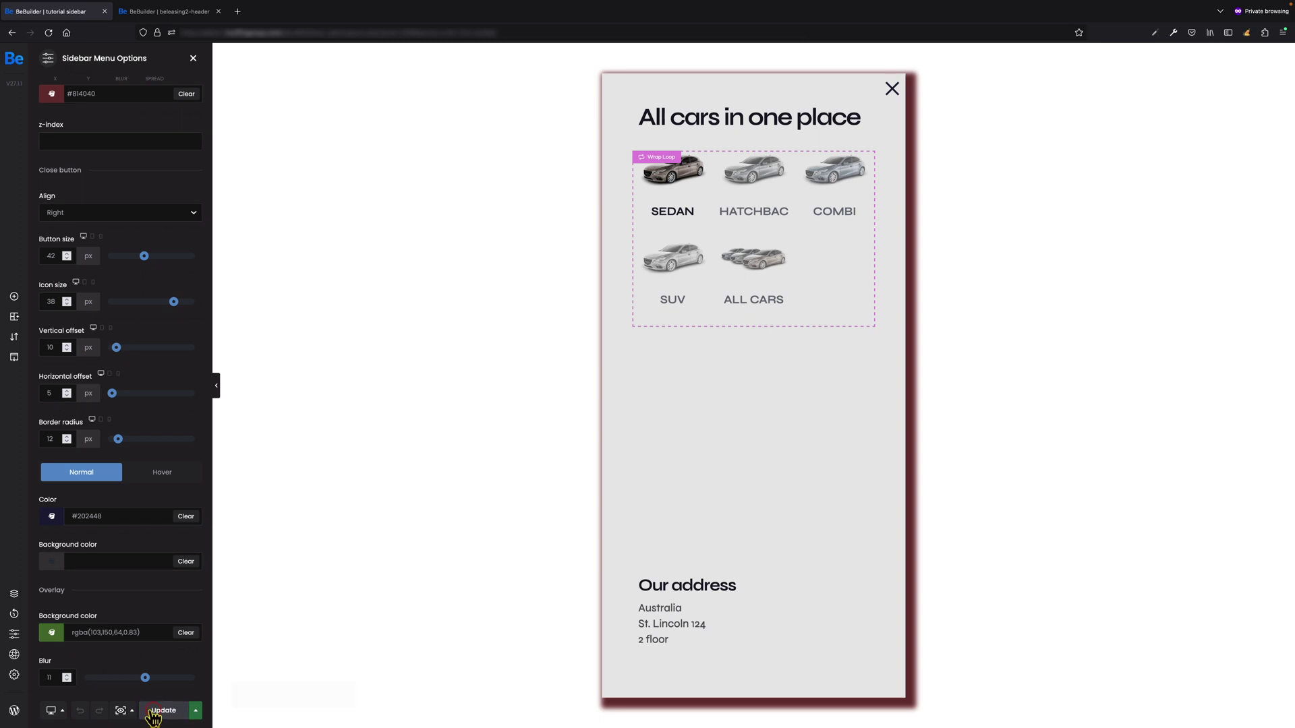
- Open the live page and check the sidebar menu with its green overlay
click(327, 695)
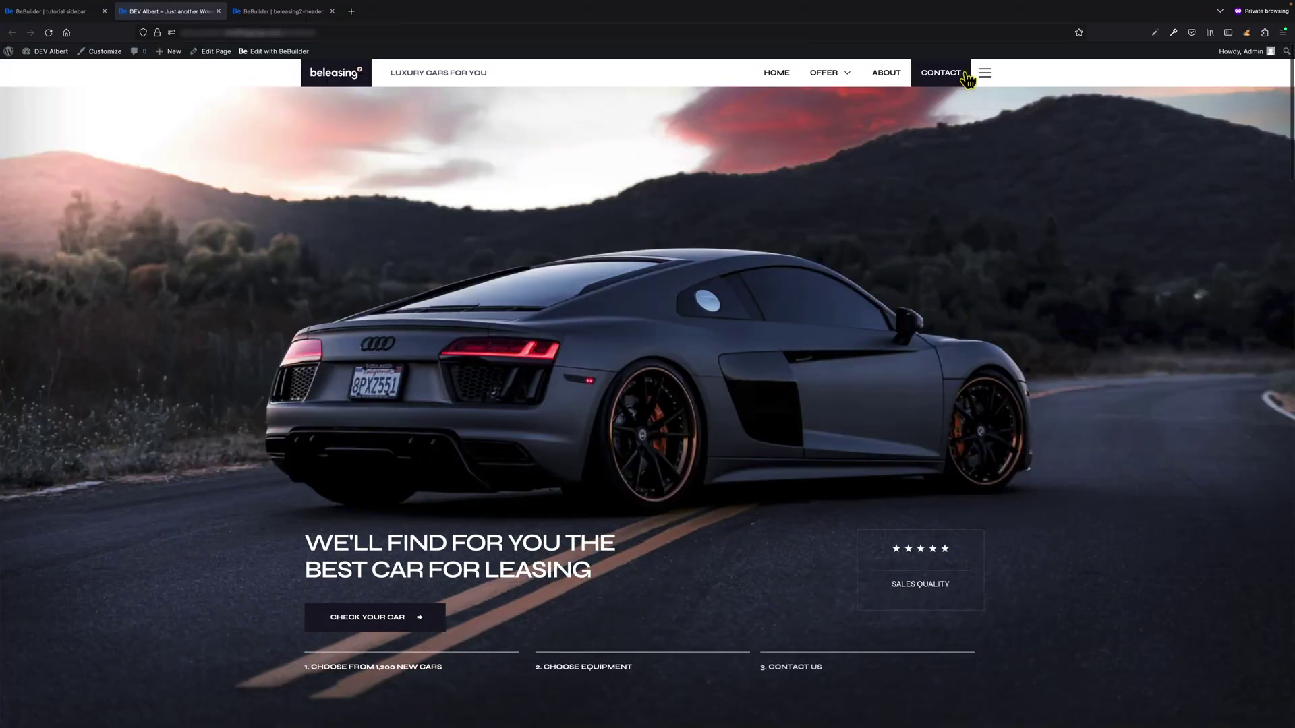
click(982, 71)
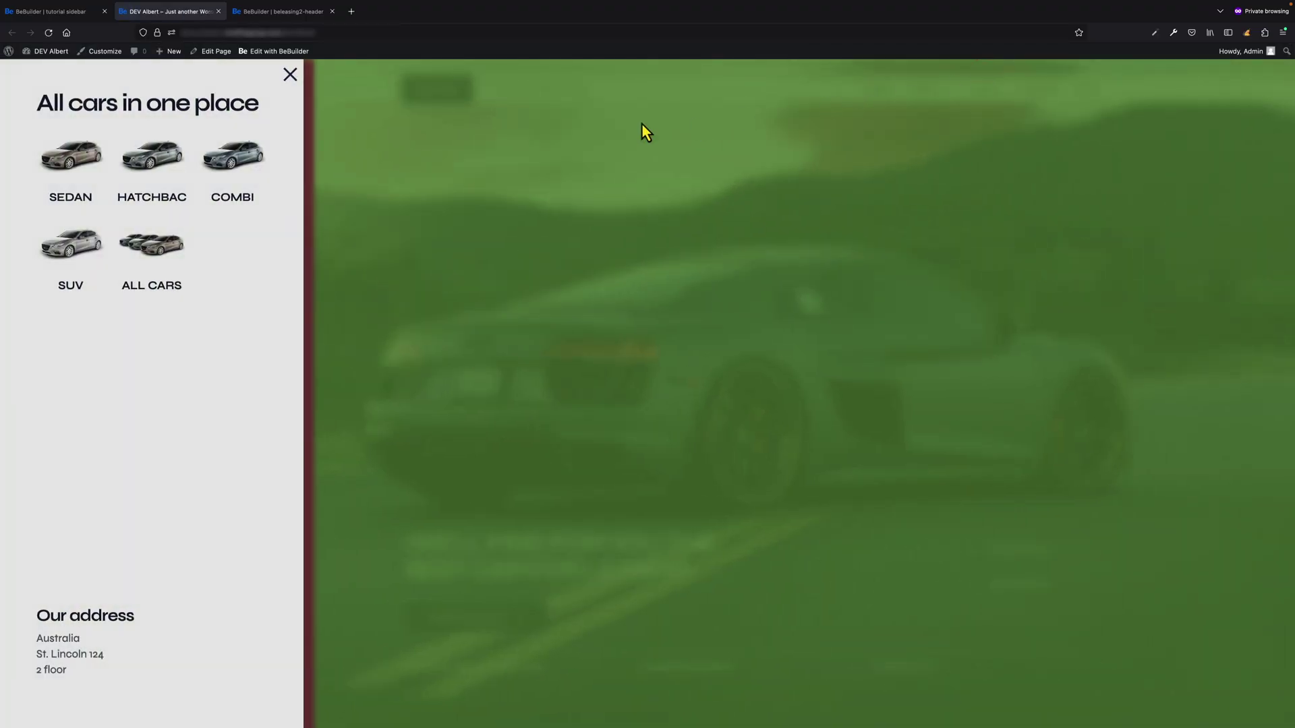
click(290, 74)
- Lower the overlay blur to 7 in the editor and view the live page again
click(47, 12)
drag(145, 677, 126, 678)
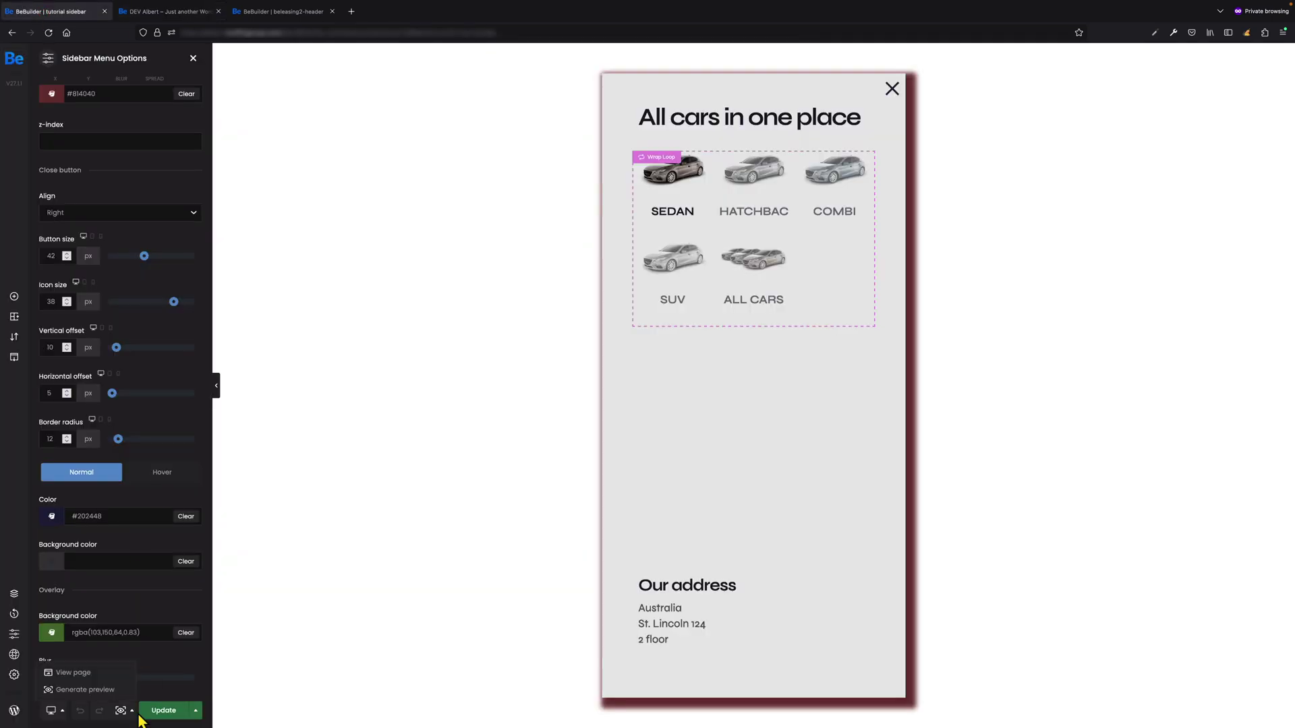
click(332, 701)
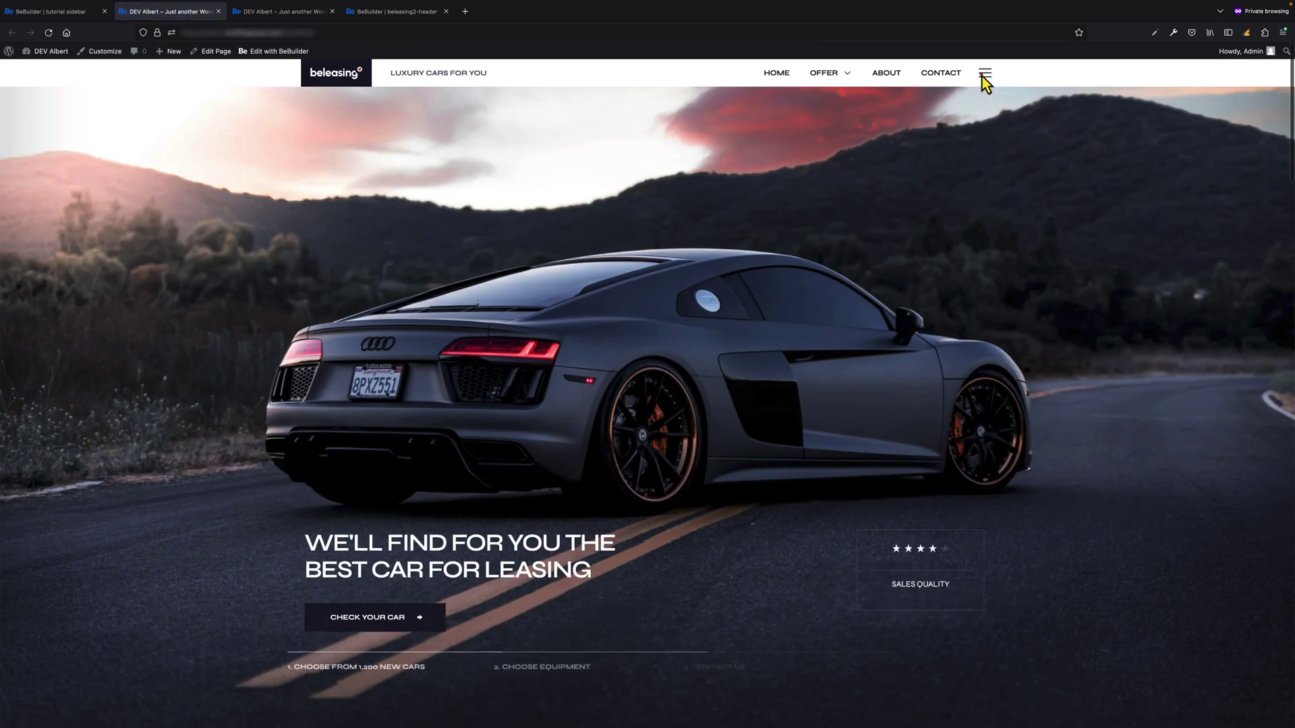